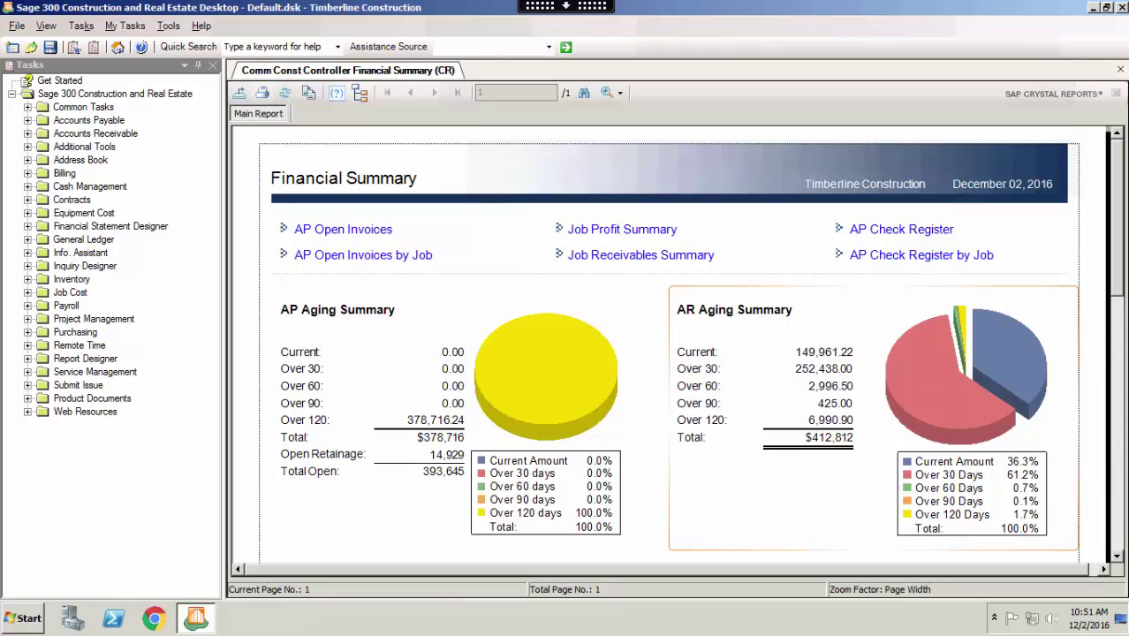
From Common Tasks > Tools, start a backup of the Construction Sample Data folder
left_click(28, 106)
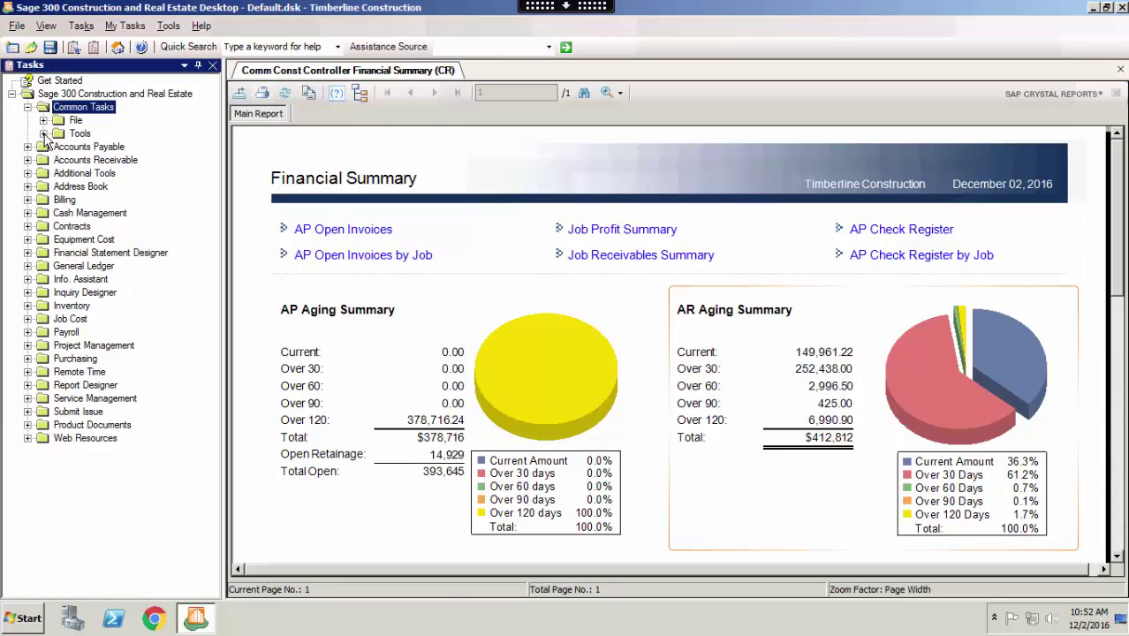
left_click(46, 134)
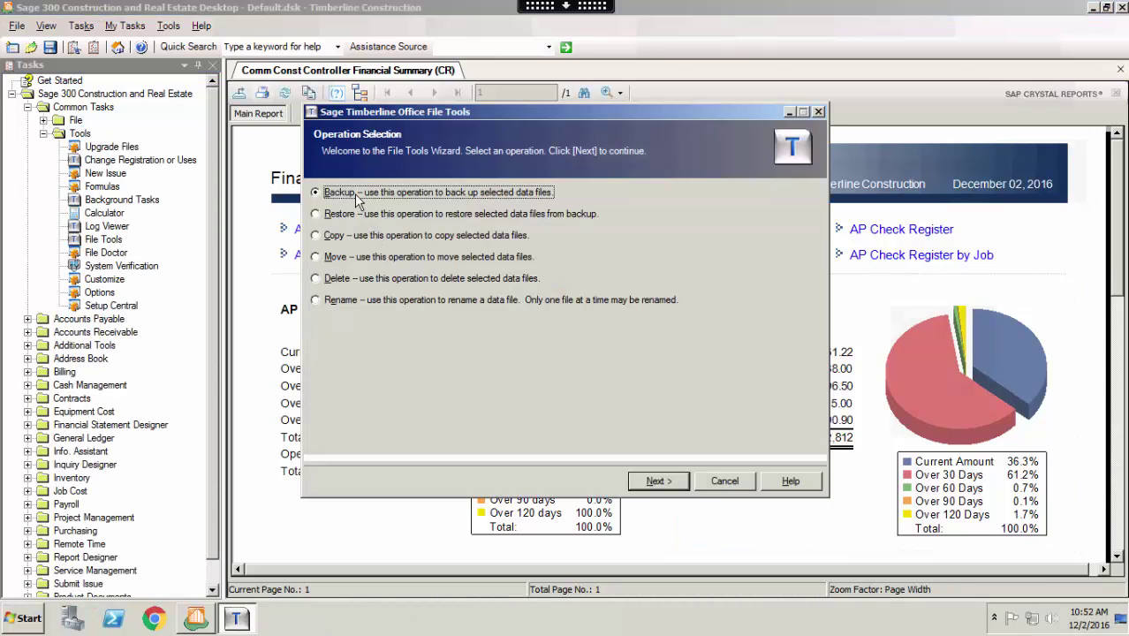
left_click(656, 480)
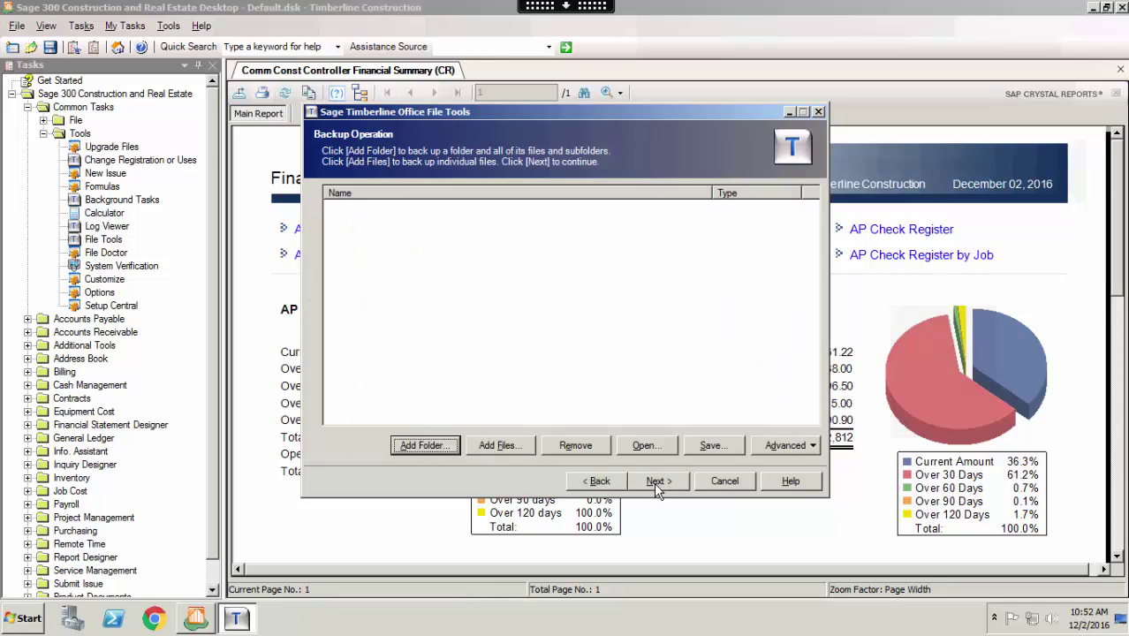
left_click(448, 451)
left_click(592, 412)
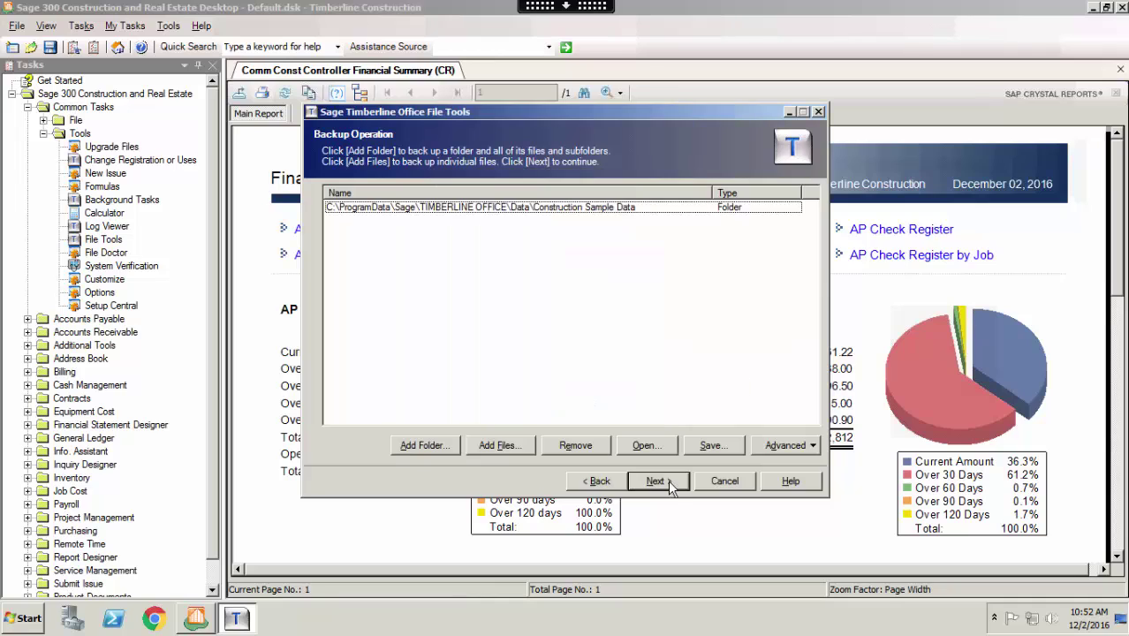
left_click(658, 481)
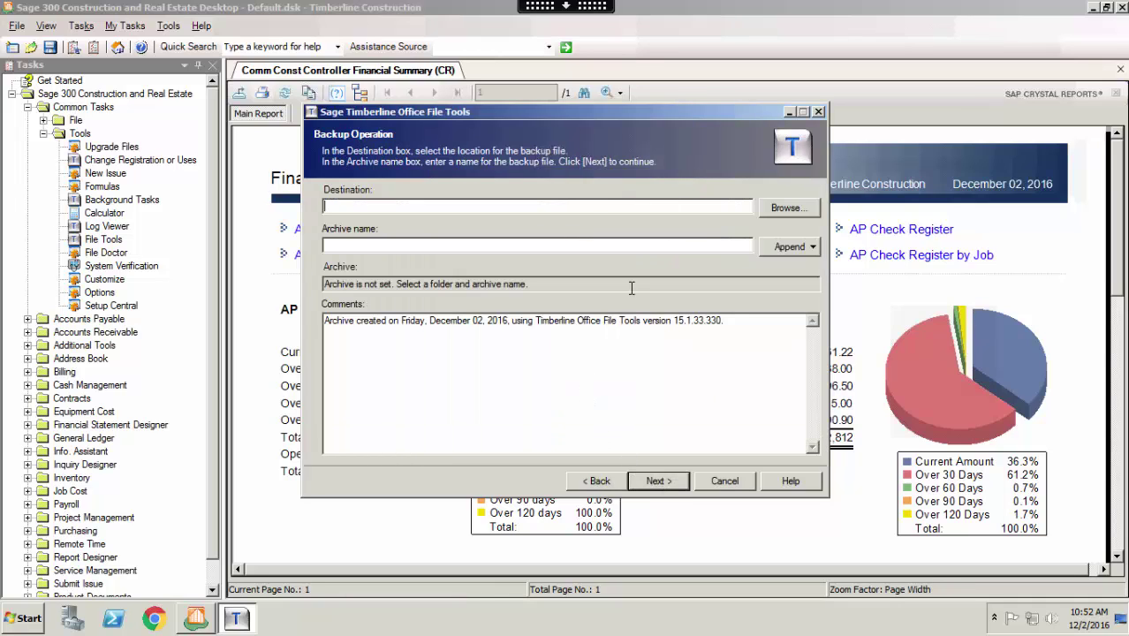
Set the backup destination to the Desktop, archive named 'Backup' with a date/time stamp appended
left_click(789, 209)
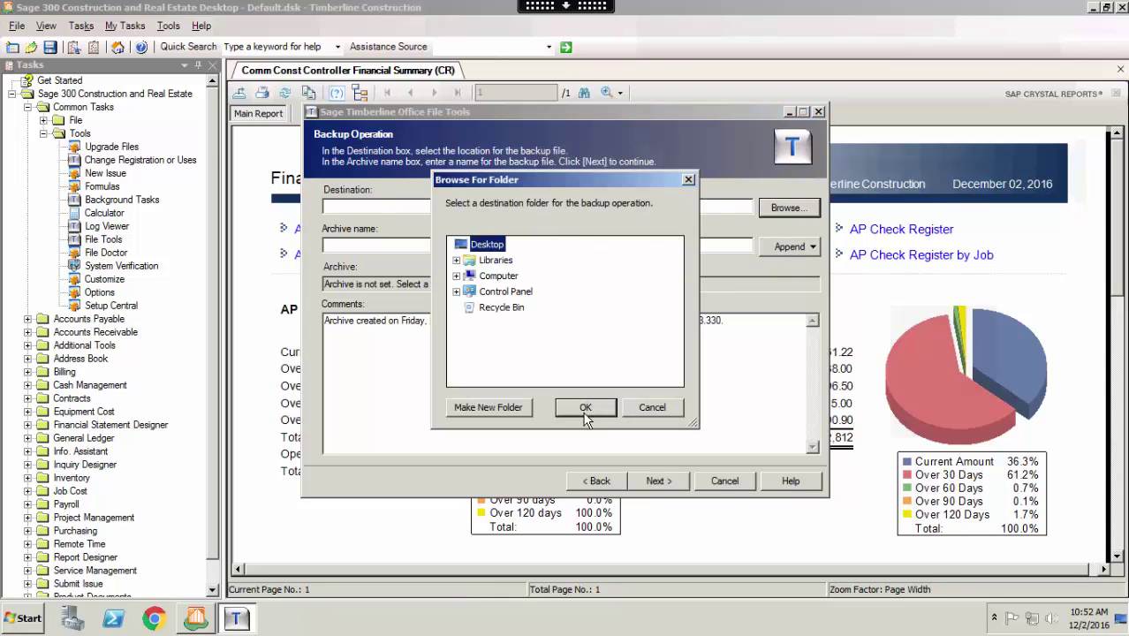
left_click(585, 409)
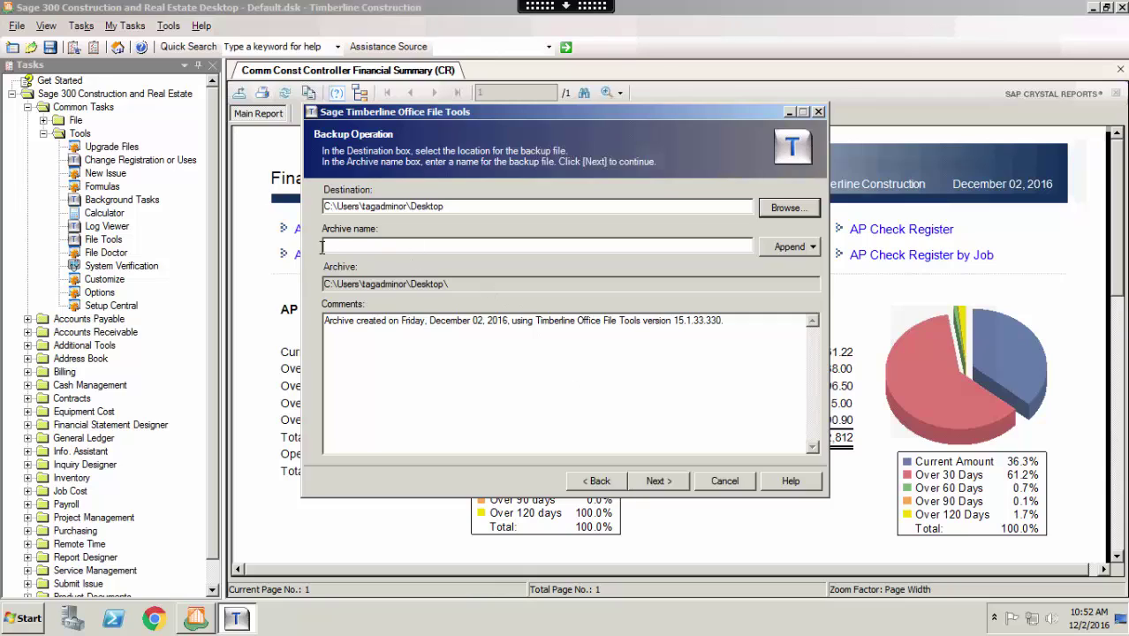
left_click(358, 246)
type("Backup")
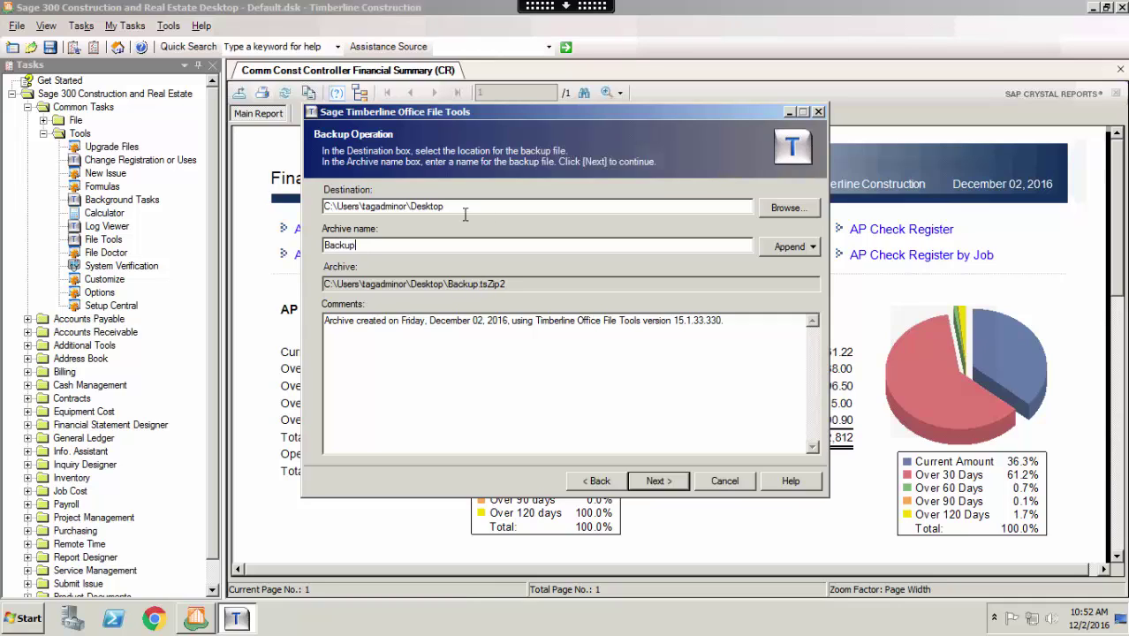
left_click(788, 248)
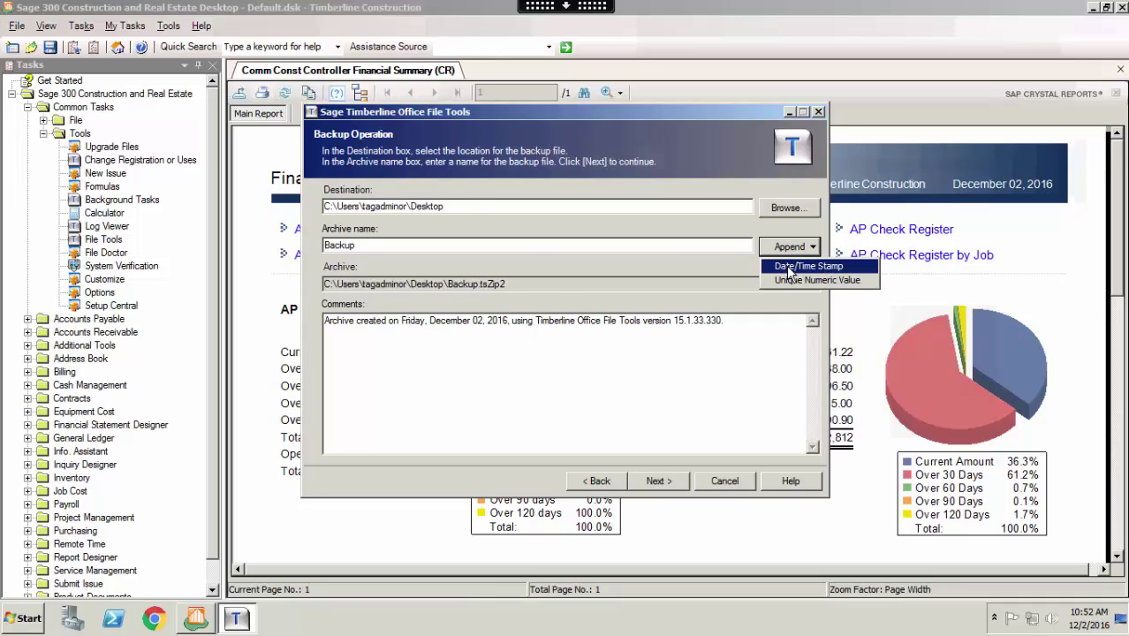
left_click(788, 268)
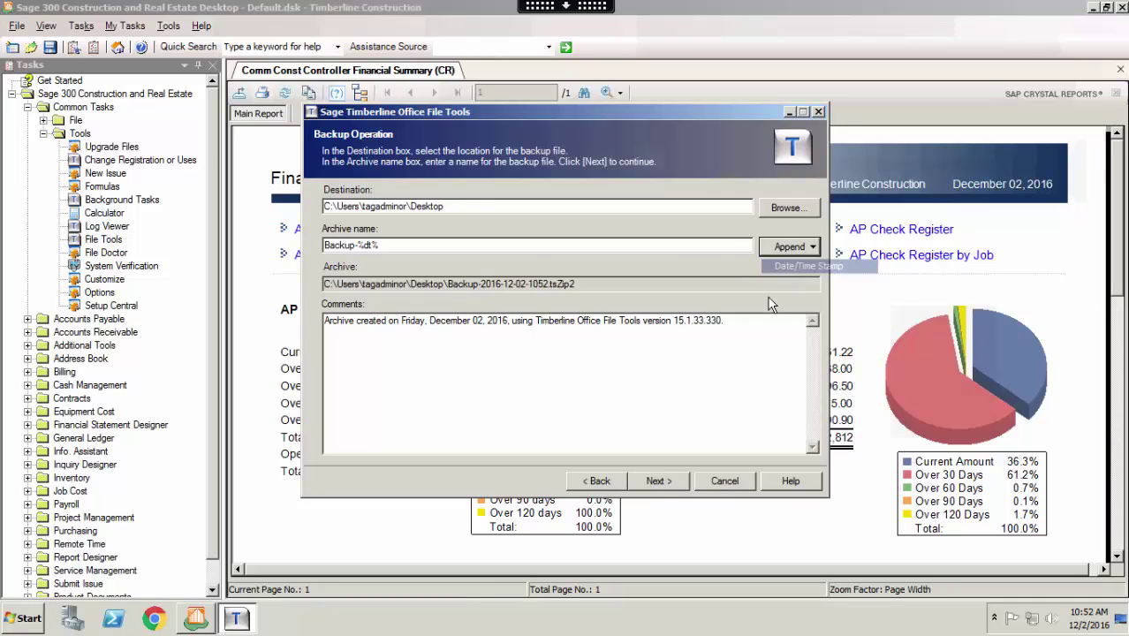
Run the backup of 380 files to Backup-2016-12-02-1052.tsZip2 and finish the wizard
left_click(660, 483)
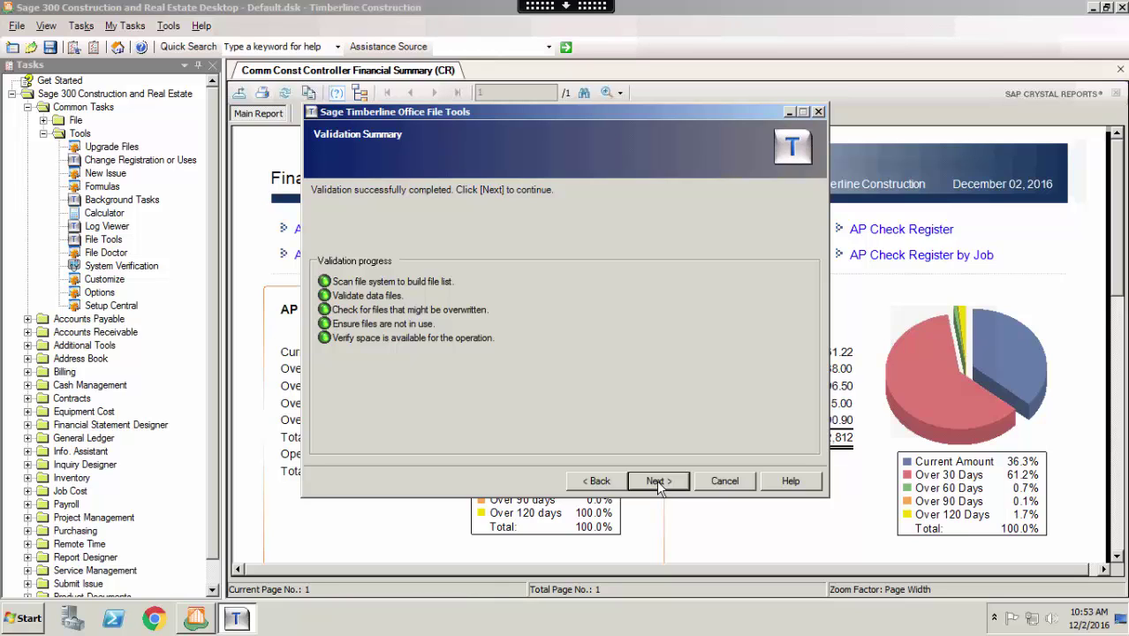
left_click(658, 481)
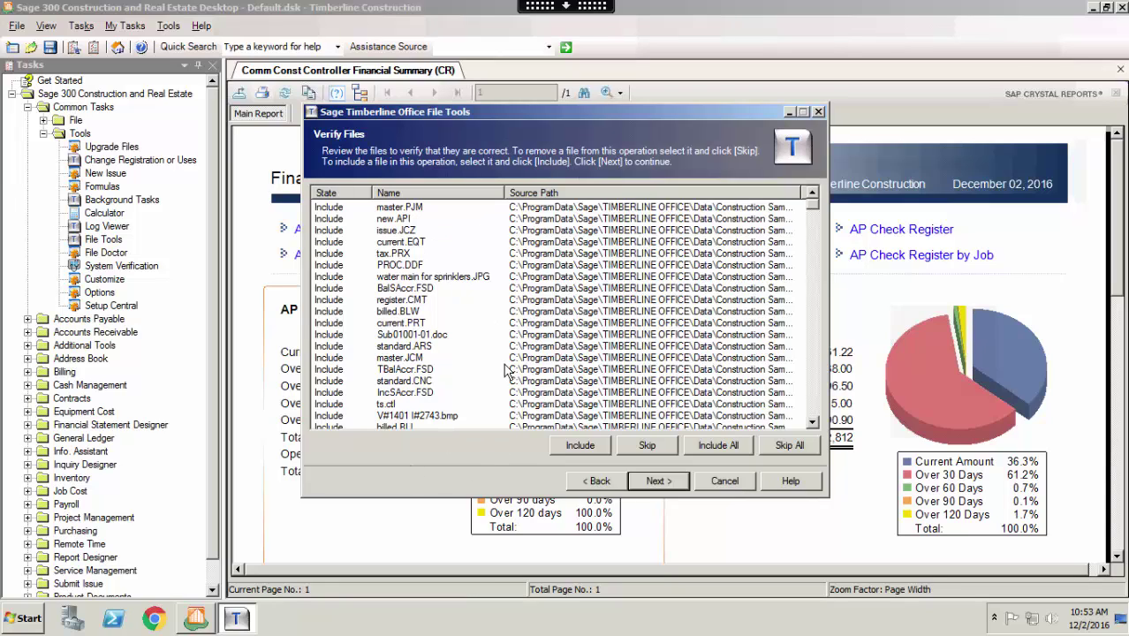
left_click(375, 311)
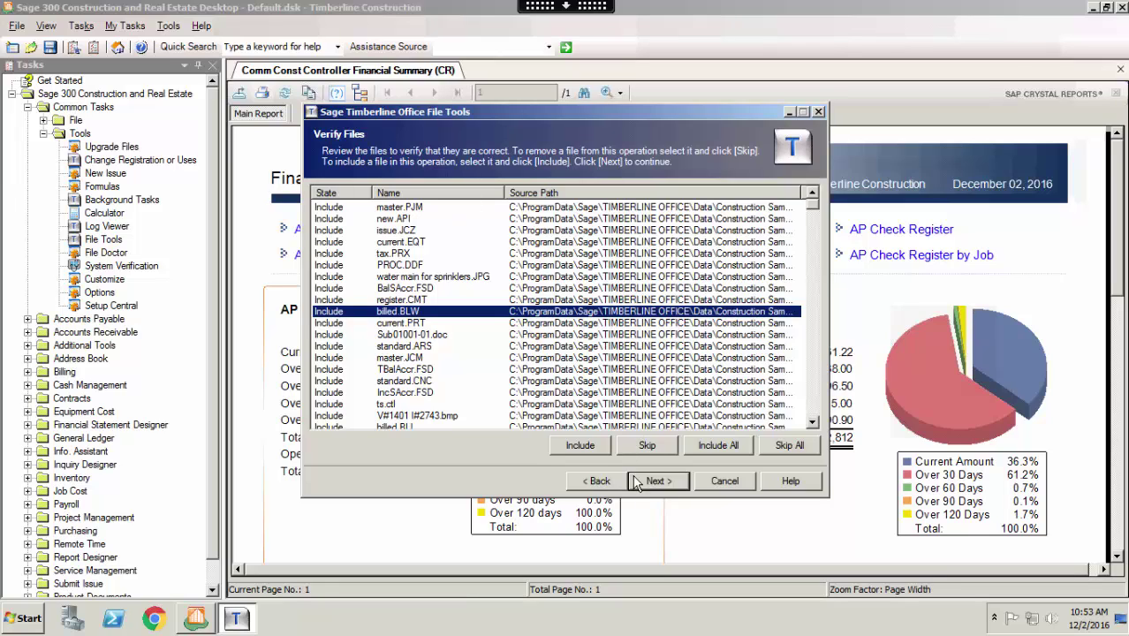
left_click(667, 478)
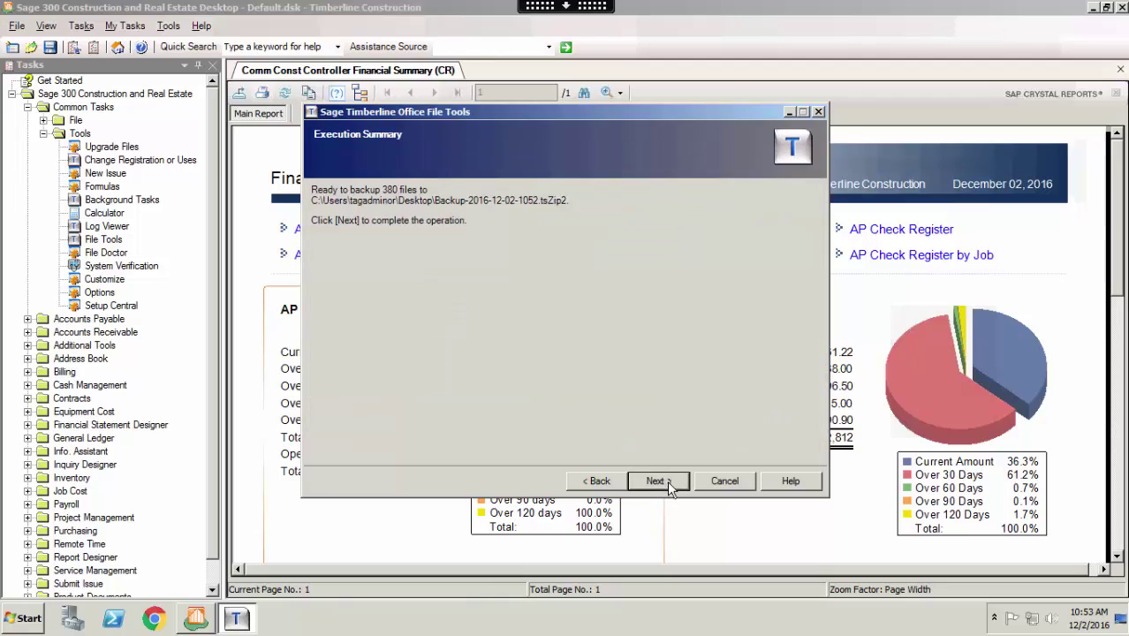
left_click(654, 479)
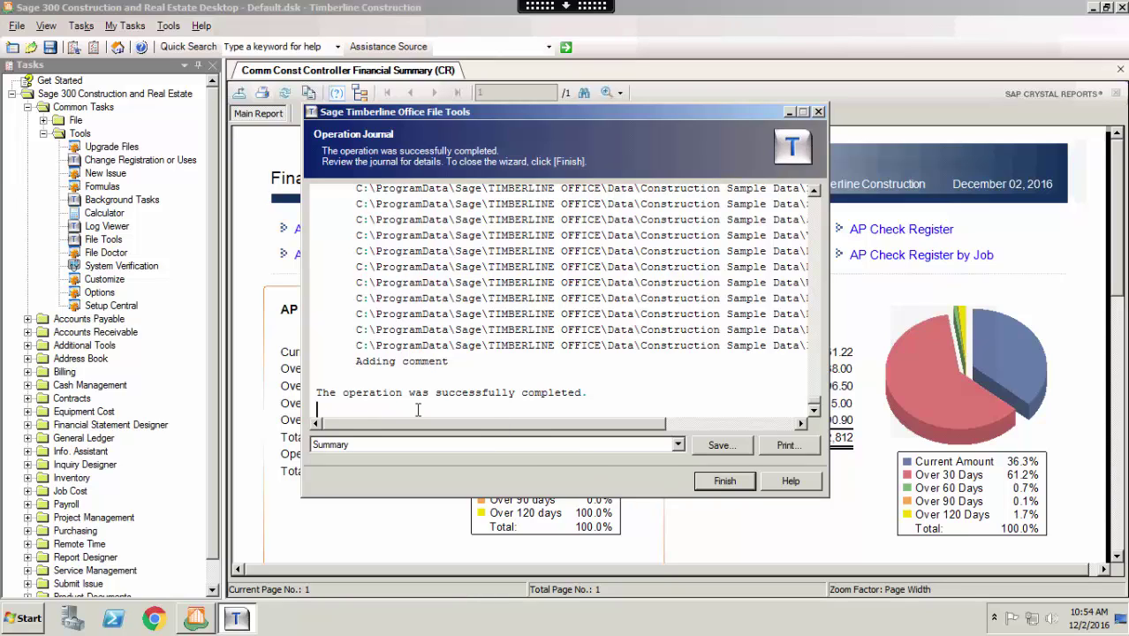
left_click(725, 481)
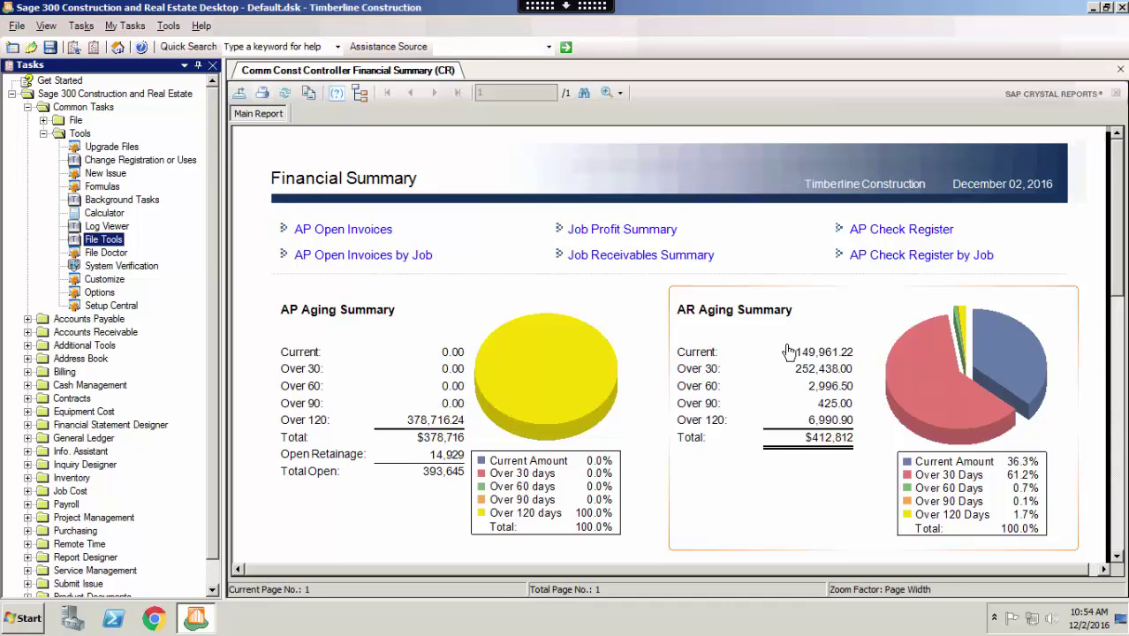
Collapse Common Tasks and expand the Job Cost module in the Tasks tree
double_click(83, 107)
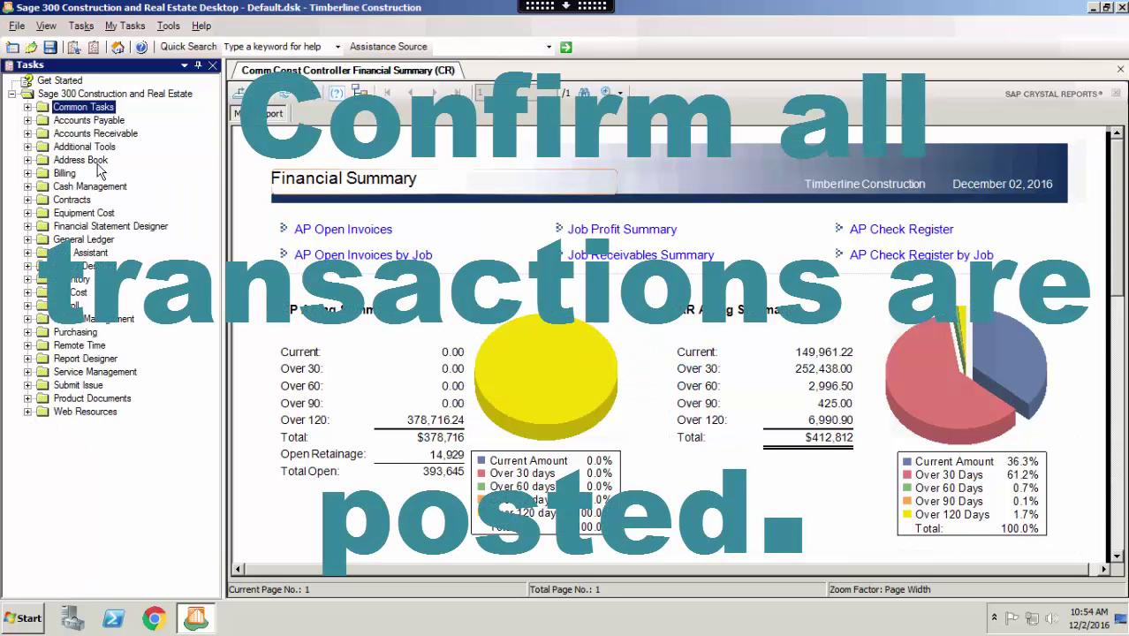
double_click(70, 292)
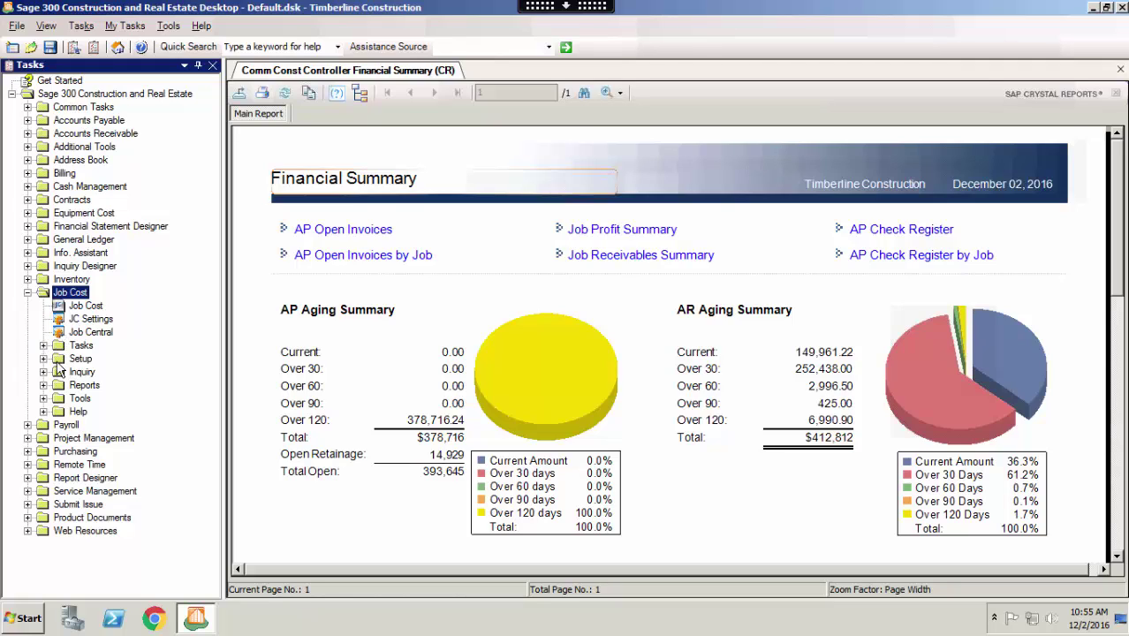
Expand the Job Cost tasks to locate Post Entries, then collapse them
double_click(80, 346)
left_click(110, 399)
left_click(222, 189)
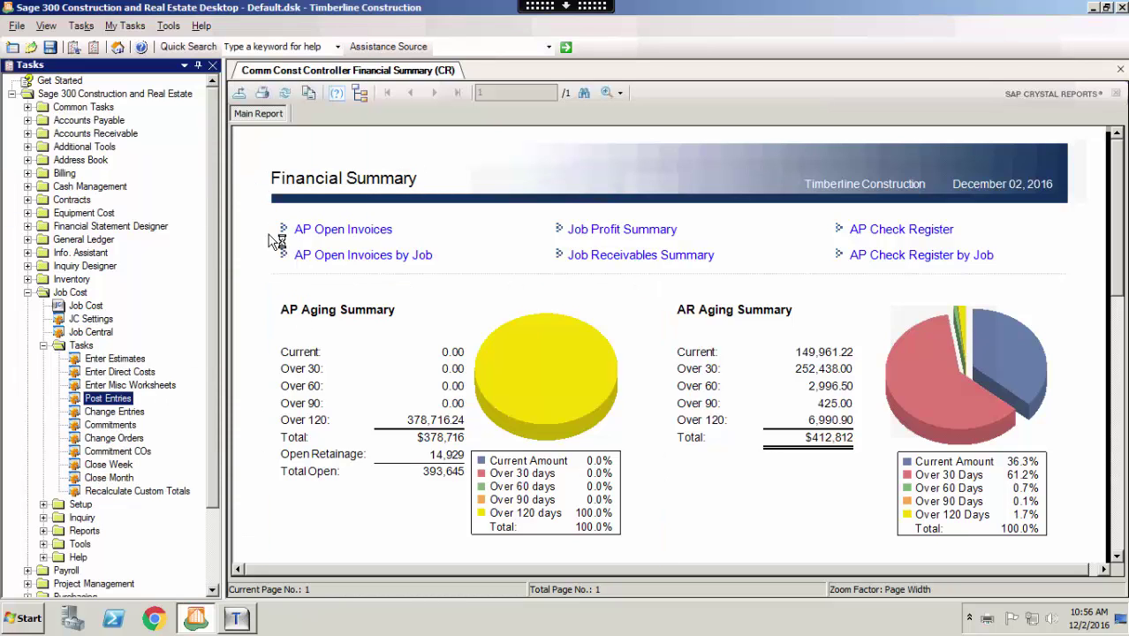
left_click(43, 345)
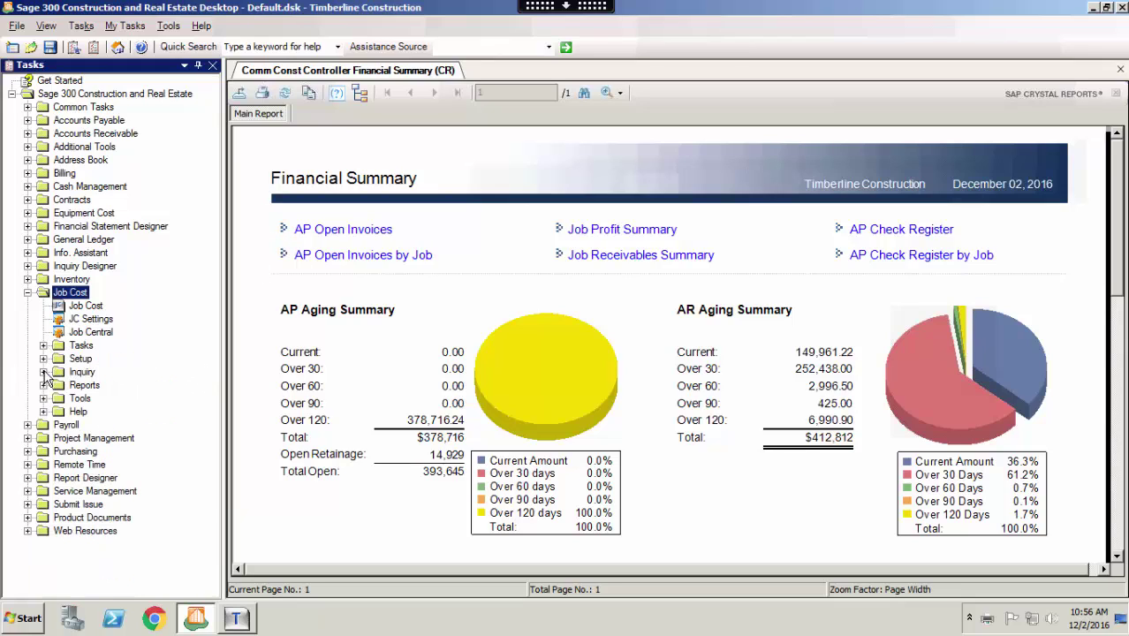
Review the Job Cost Inquiry > Entries > All Entries for the New file, then close it
left_click(43, 372)
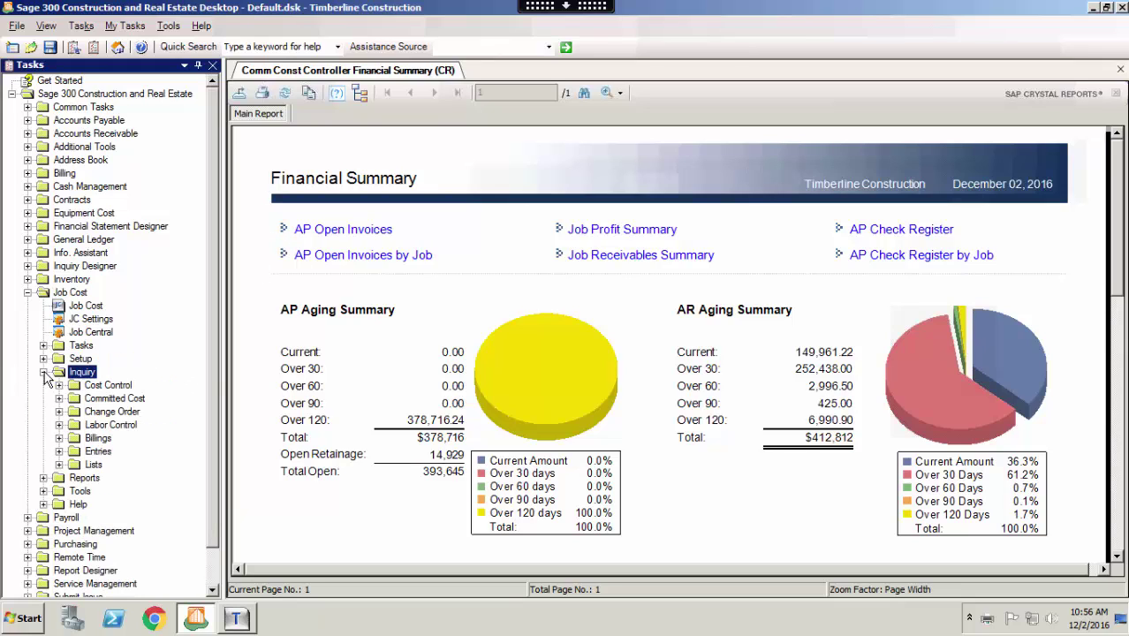
left_click(59, 451)
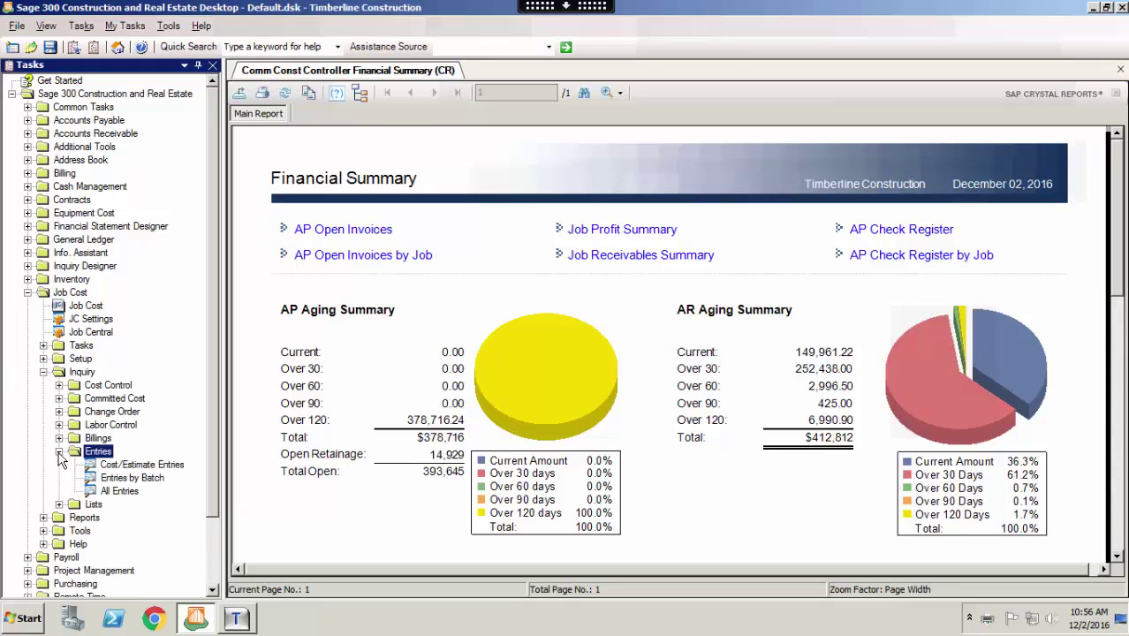
double_click(117, 492)
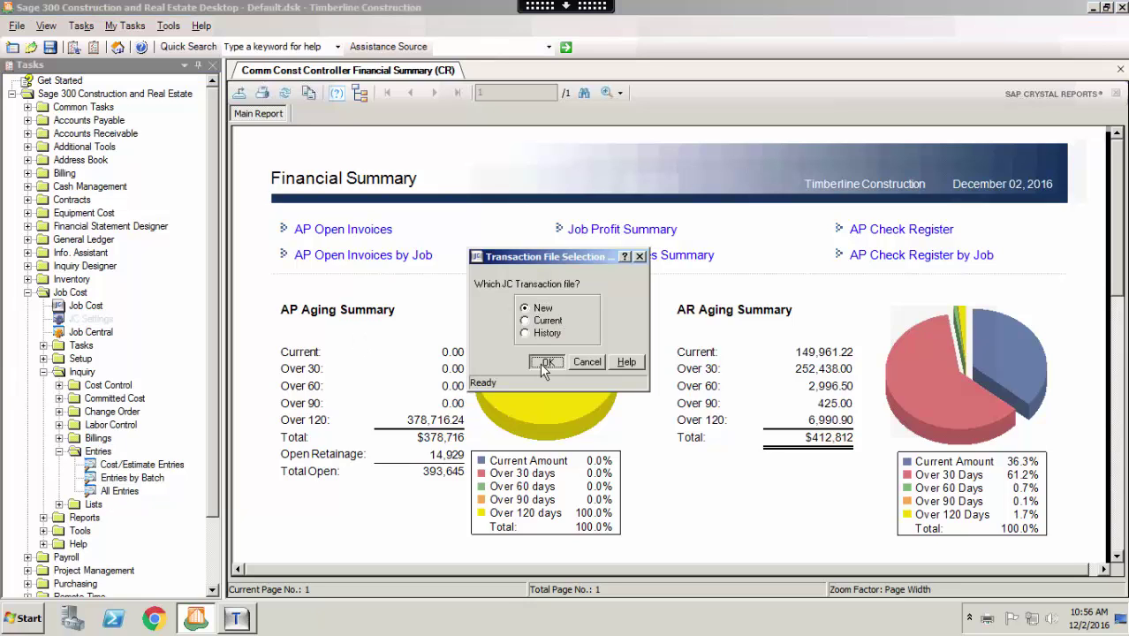
left_click(547, 362)
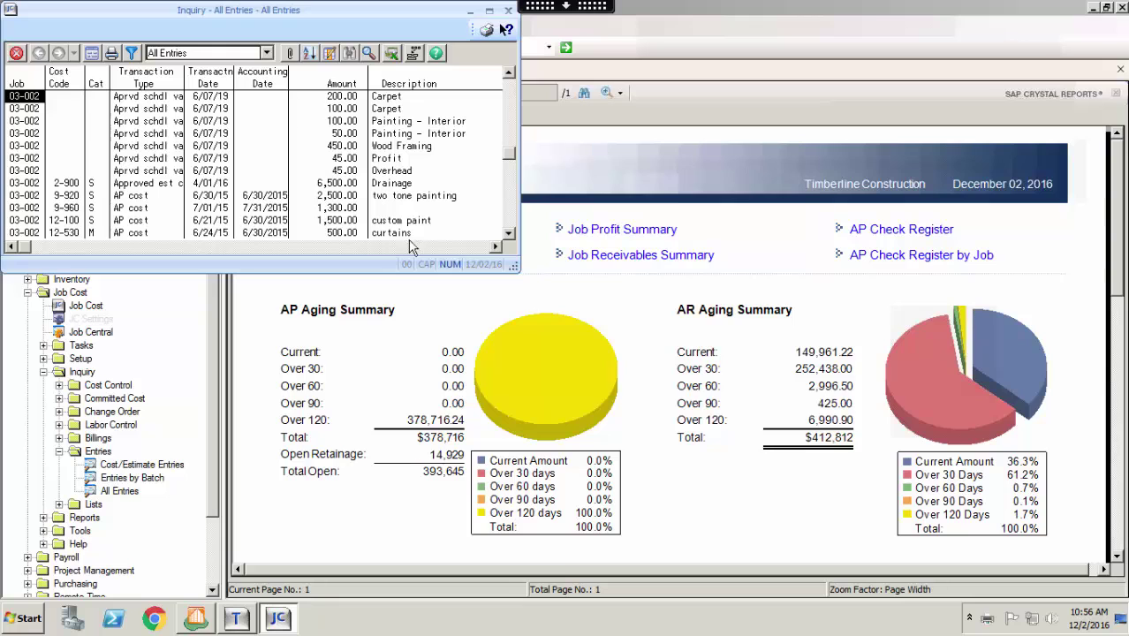
left_click_drag(520, 279, 848, 497)
key("alt+F4")
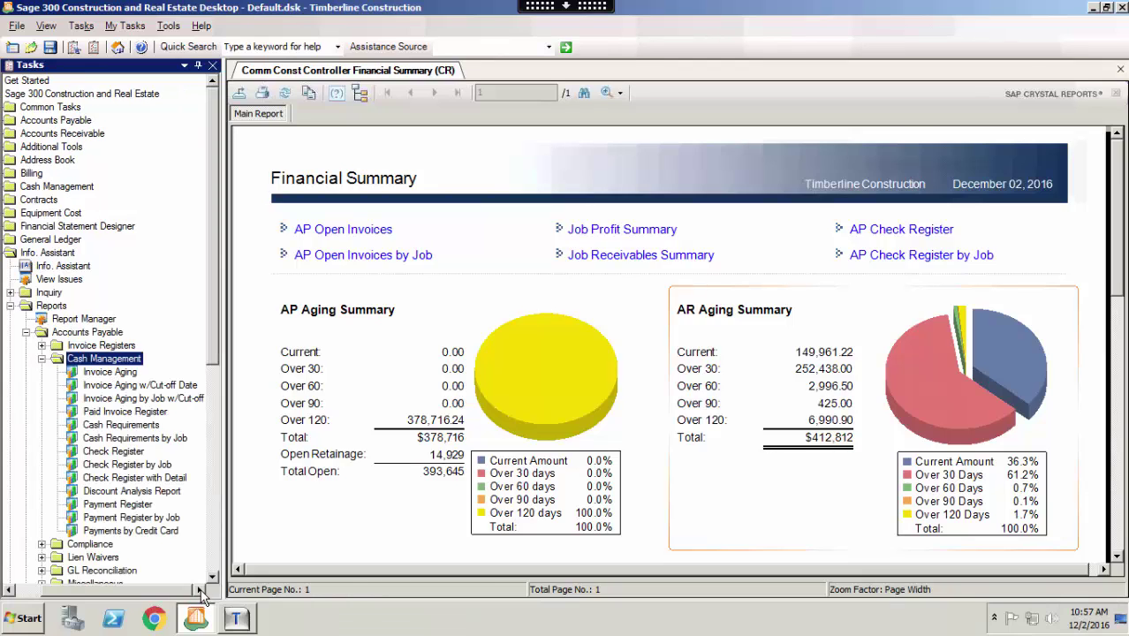
Locate the Invoice Aging w/Cut-off Date, aging by job and Unpaid Detail aging reports
left_click(152, 386)
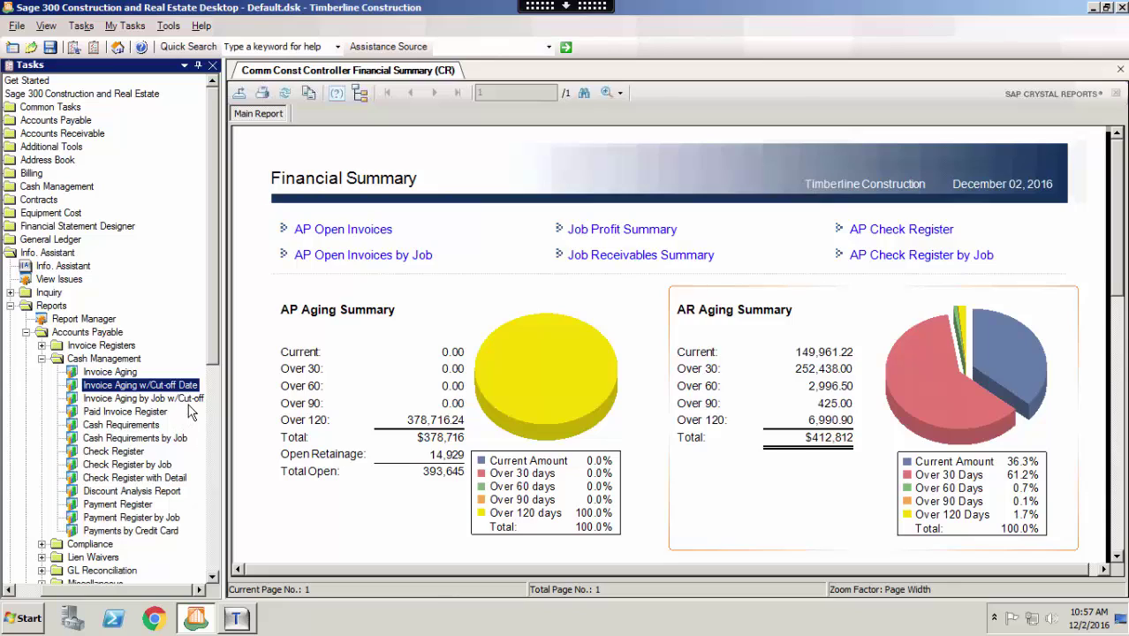
left_click(190, 400)
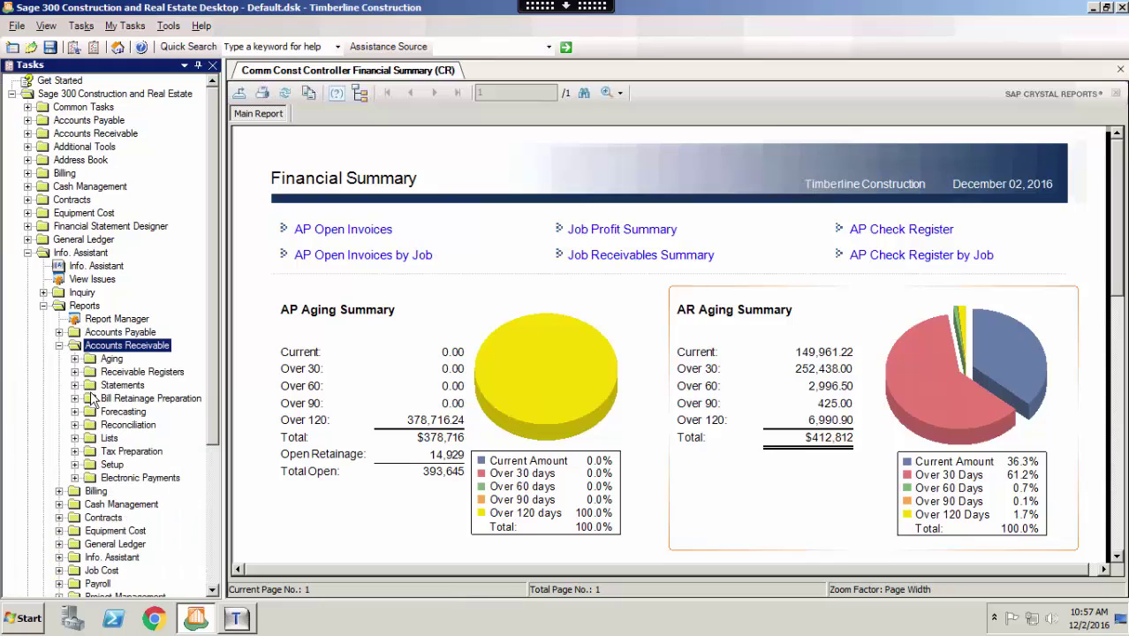
double_click(80, 359)
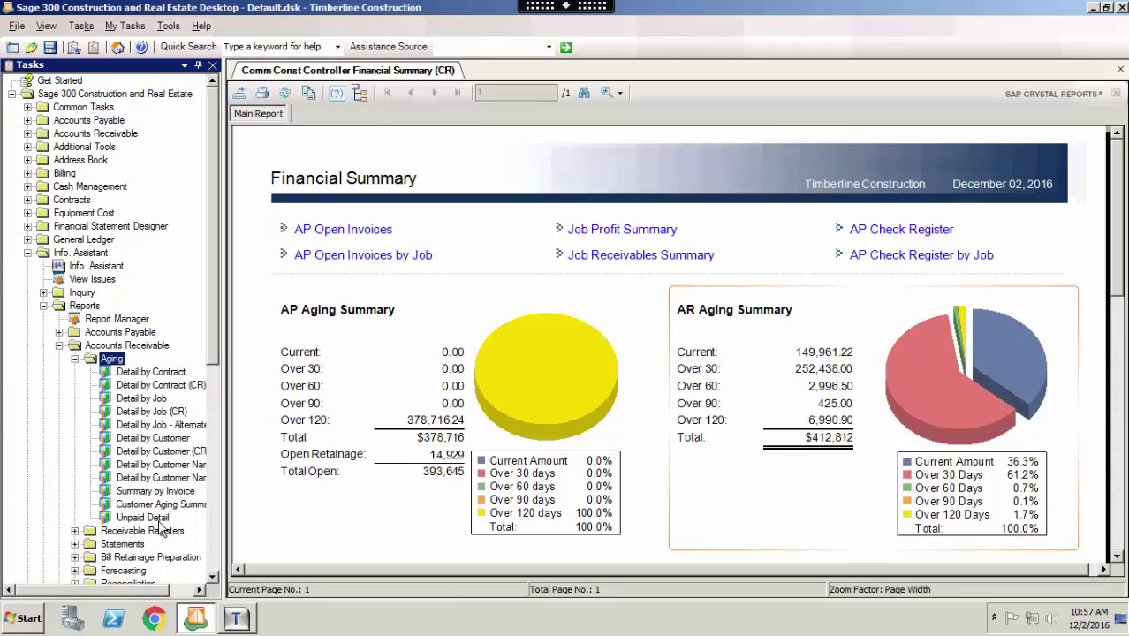
left_click(158, 518)
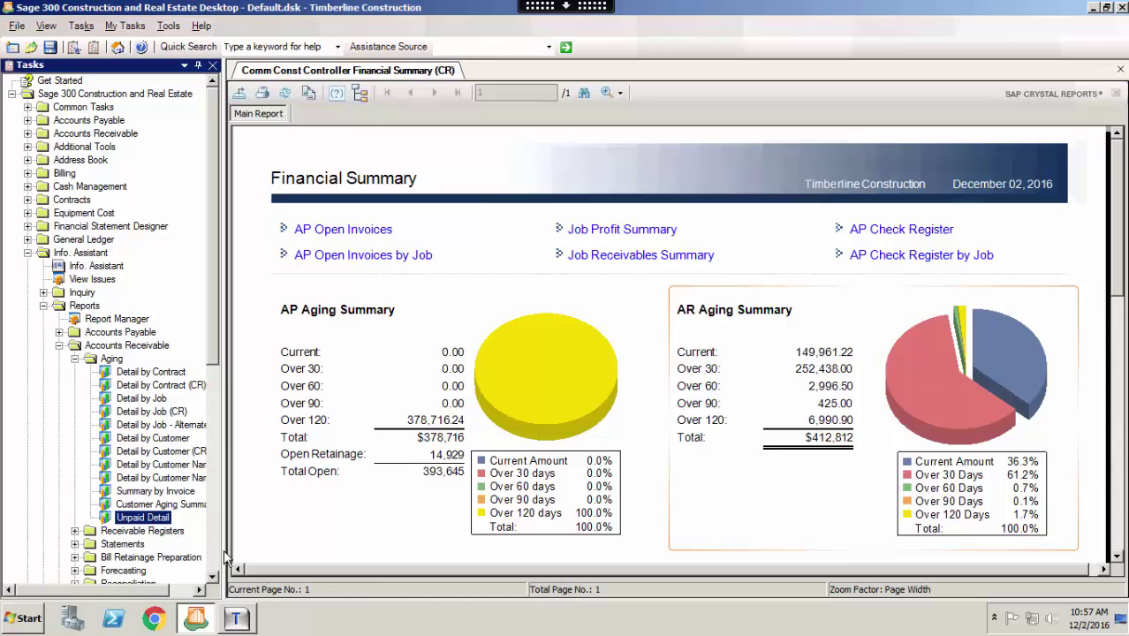
left_click(59, 345)
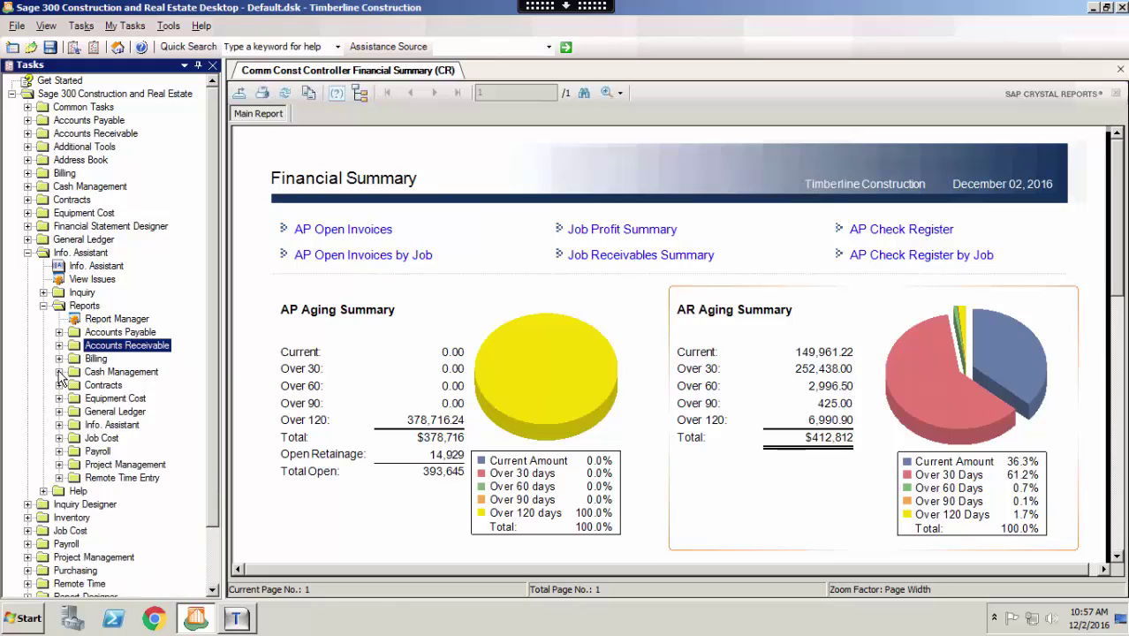
Locate the Cash Management reconciliation reports: Bank Reconciliation and Bank Acct Bal Verification
left_click(59, 372)
left_click(75, 412)
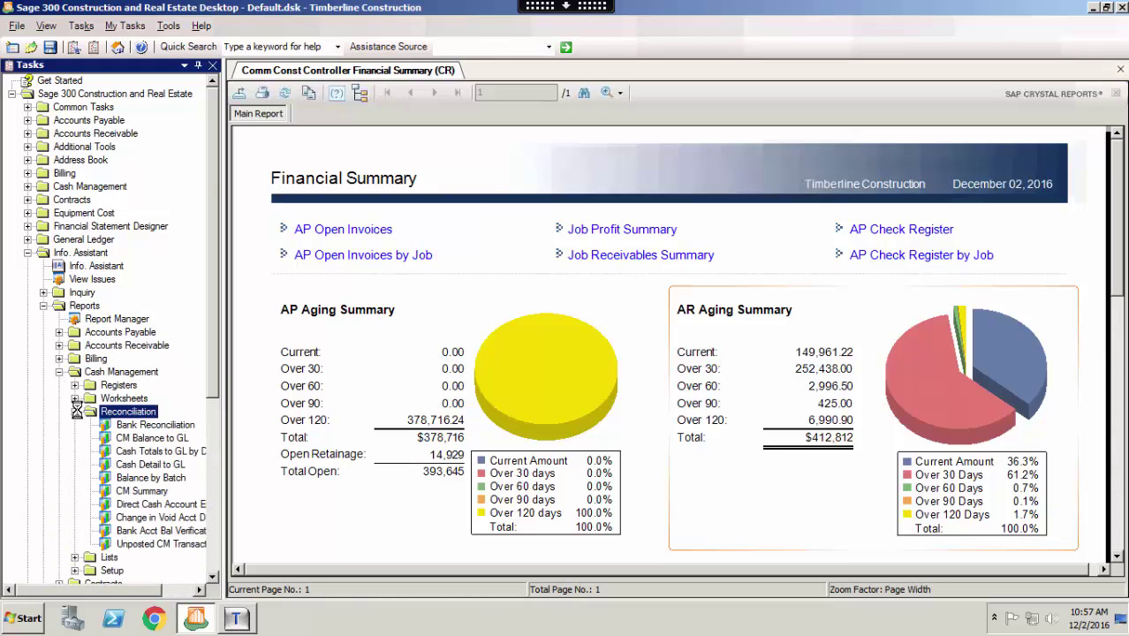
left_click(159, 426)
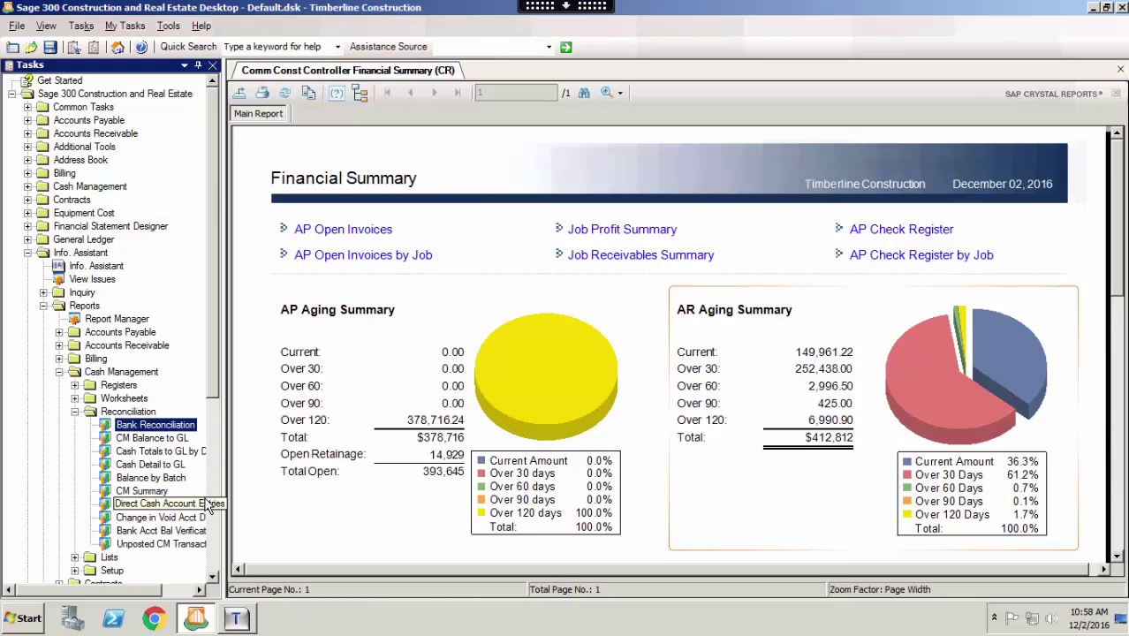
left_click(148, 531)
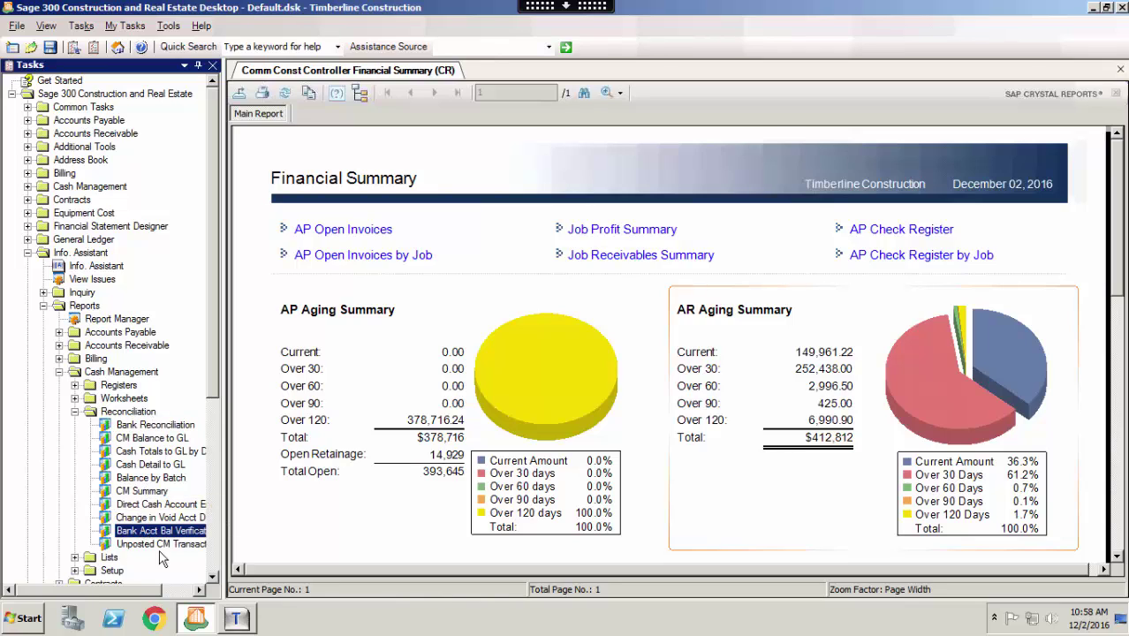
left_click(200, 590)
left_click(200, 591)
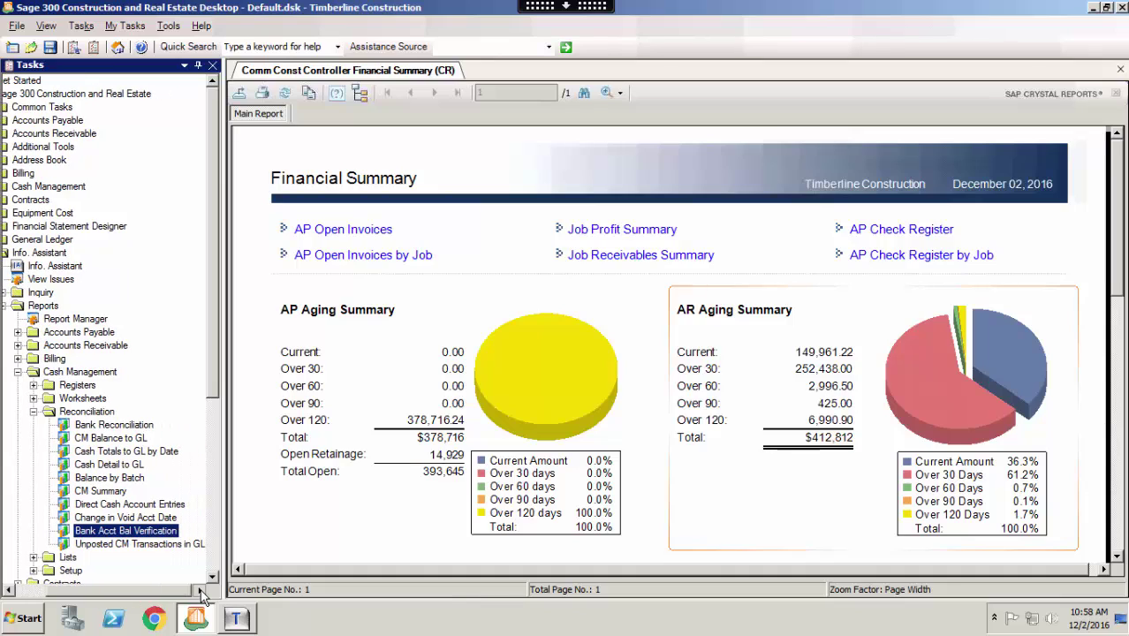
left_click(148, 425)
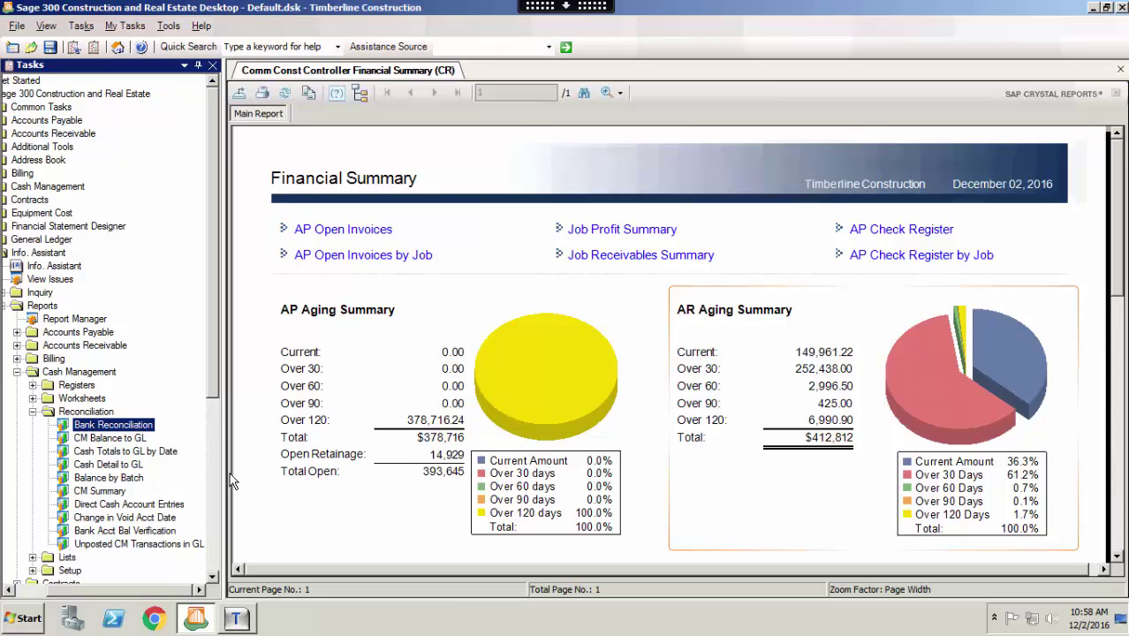
Show the Equipment Cost reconciliation reports, Cost by Account and Revenue by Account
left_click(32, 372)
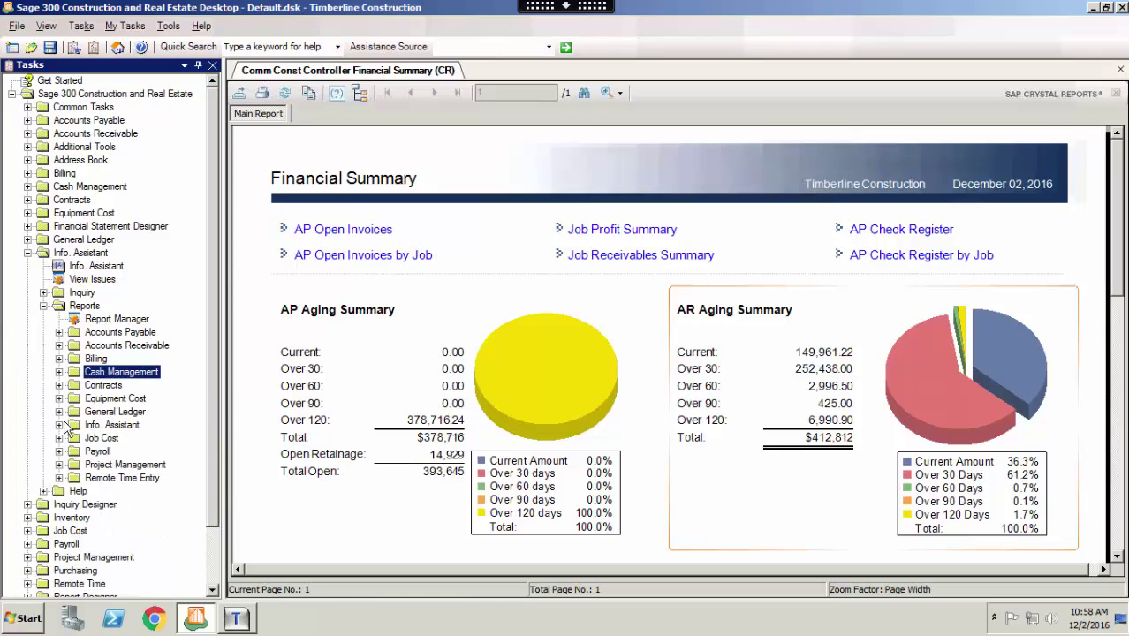
left_click(58, 398)
left_click(75, 451)
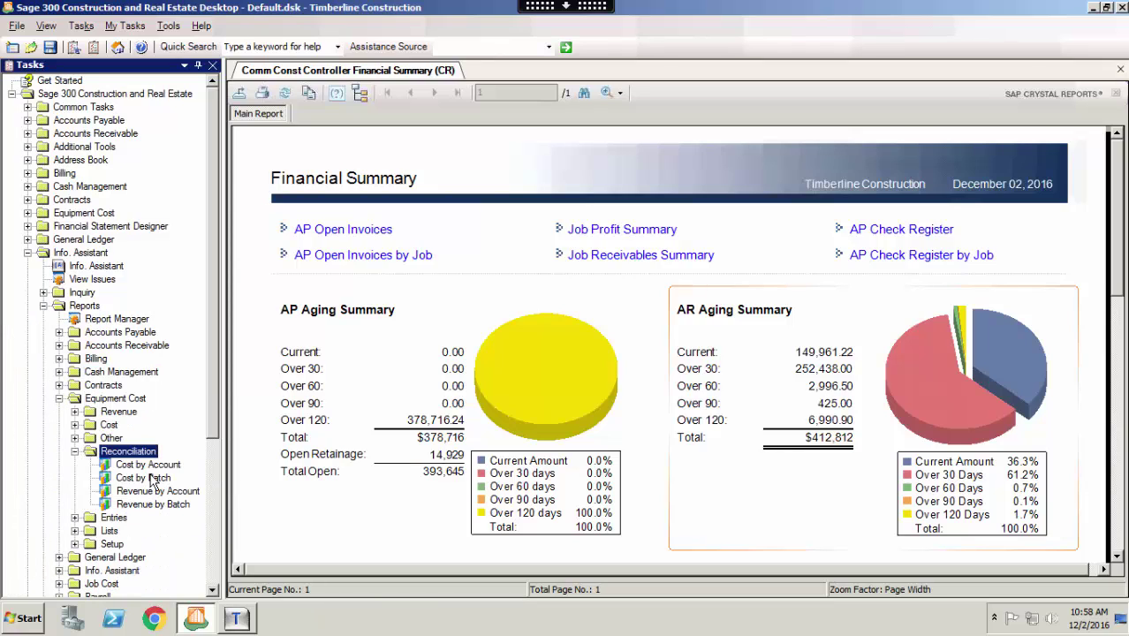
left_click(173, 467)
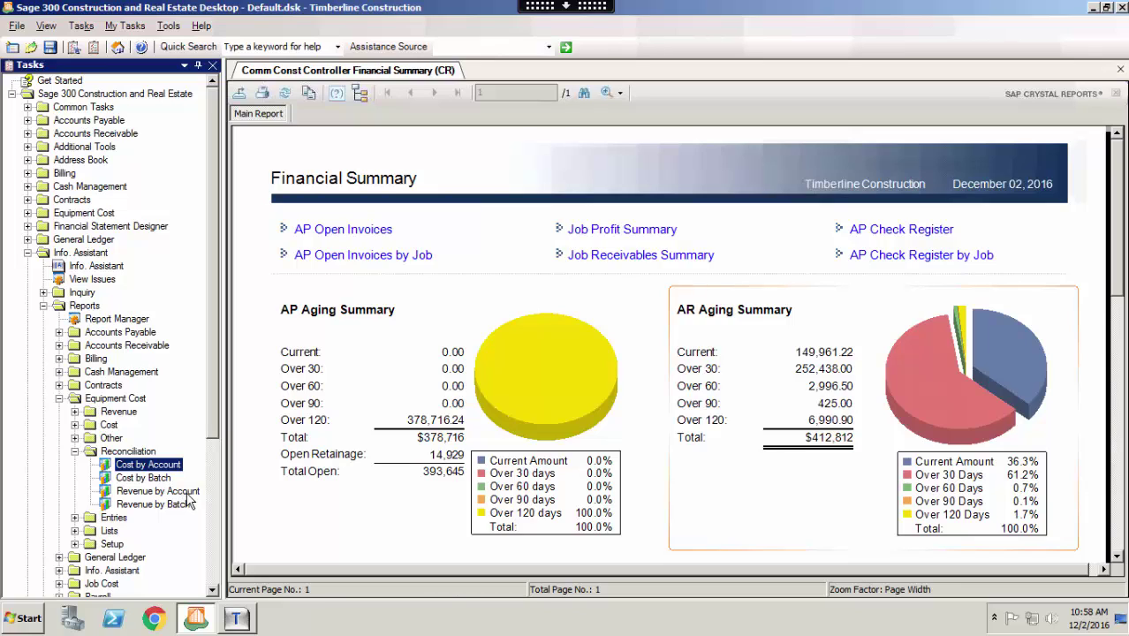
left_click(188, 493)
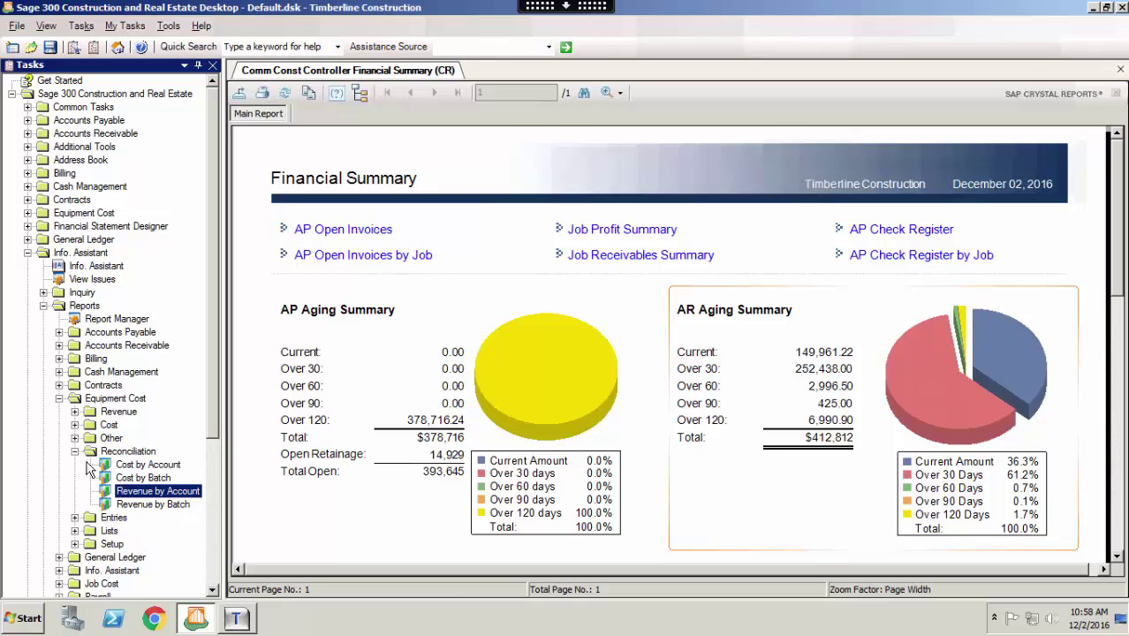
Locate the General Ledger Trial Balance and Working Trial Balance reports
left_click(58, 398)
left_click(59, 412)
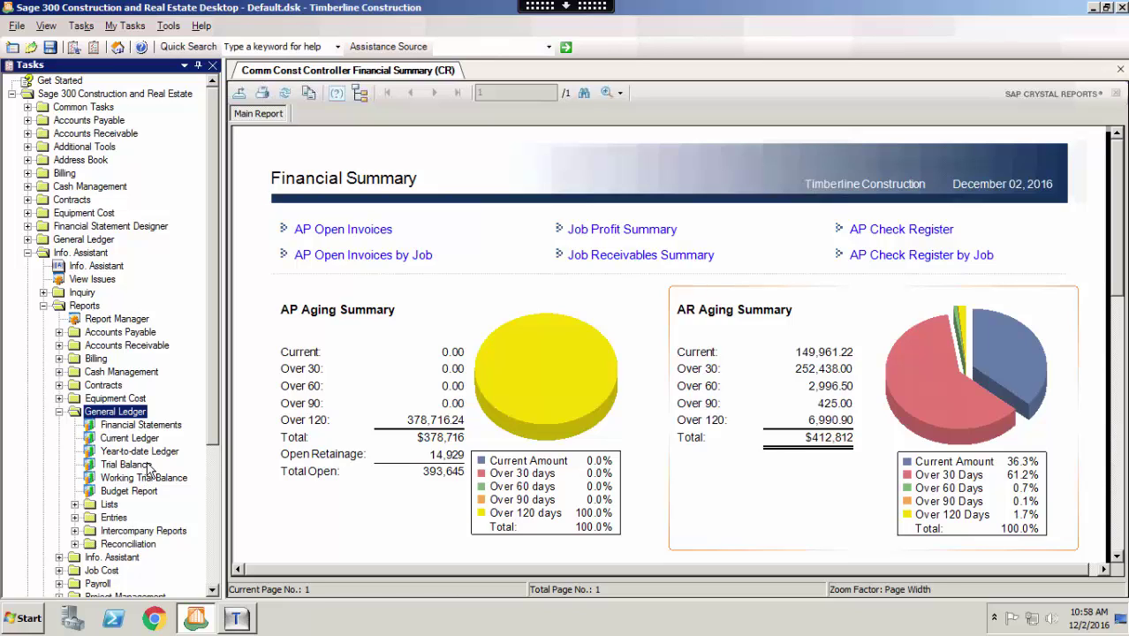
left_click(146, 465)
left_click(167, 480)
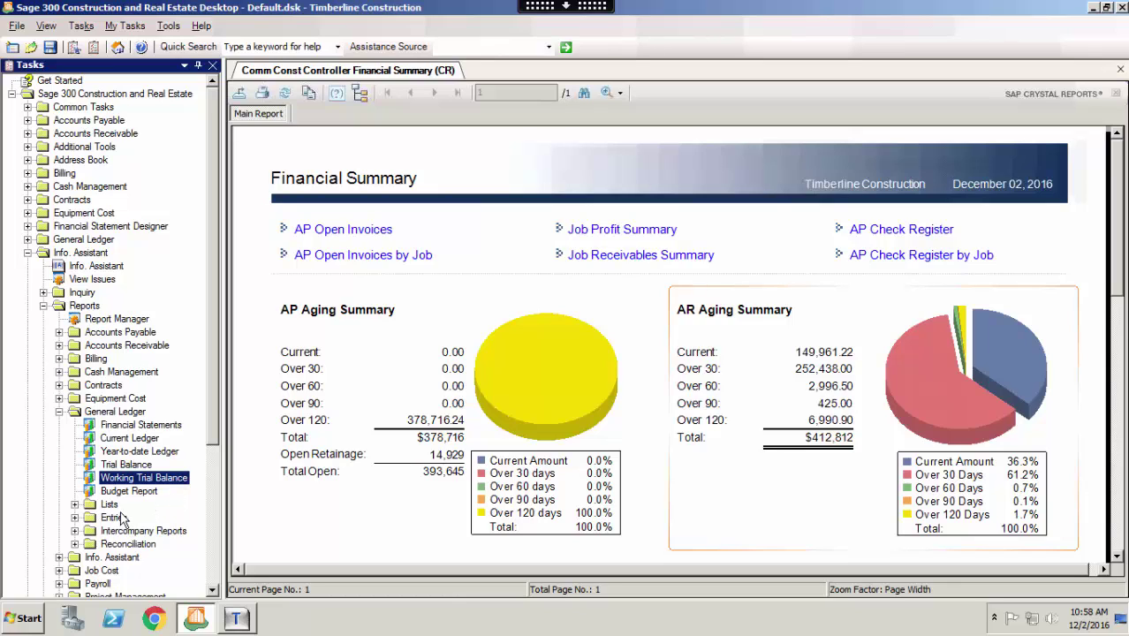
Show the Job Cost reconciliation reports and select Close Month Validation
left_click(58, 411)
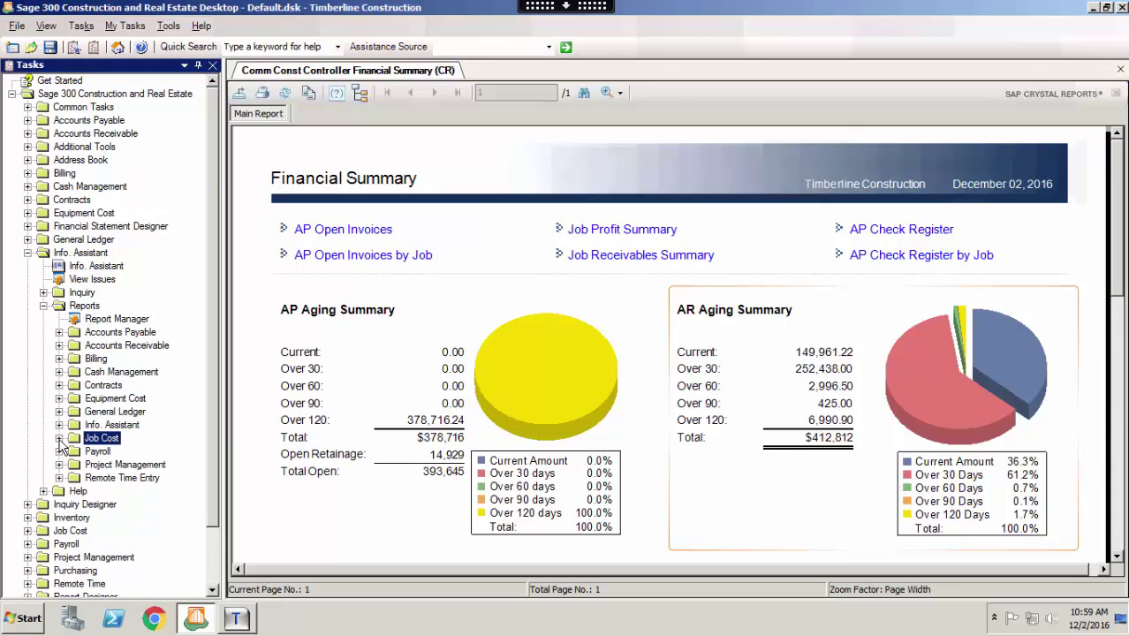
left_click(59, 438)
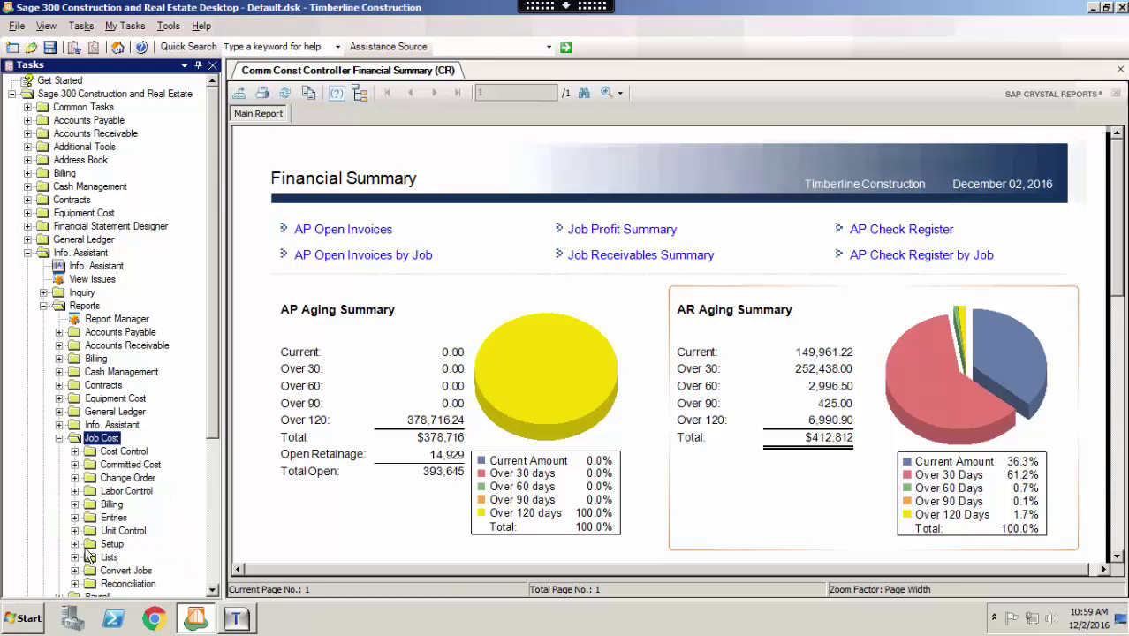
double_click(128, 584)
left_click(183, 439)
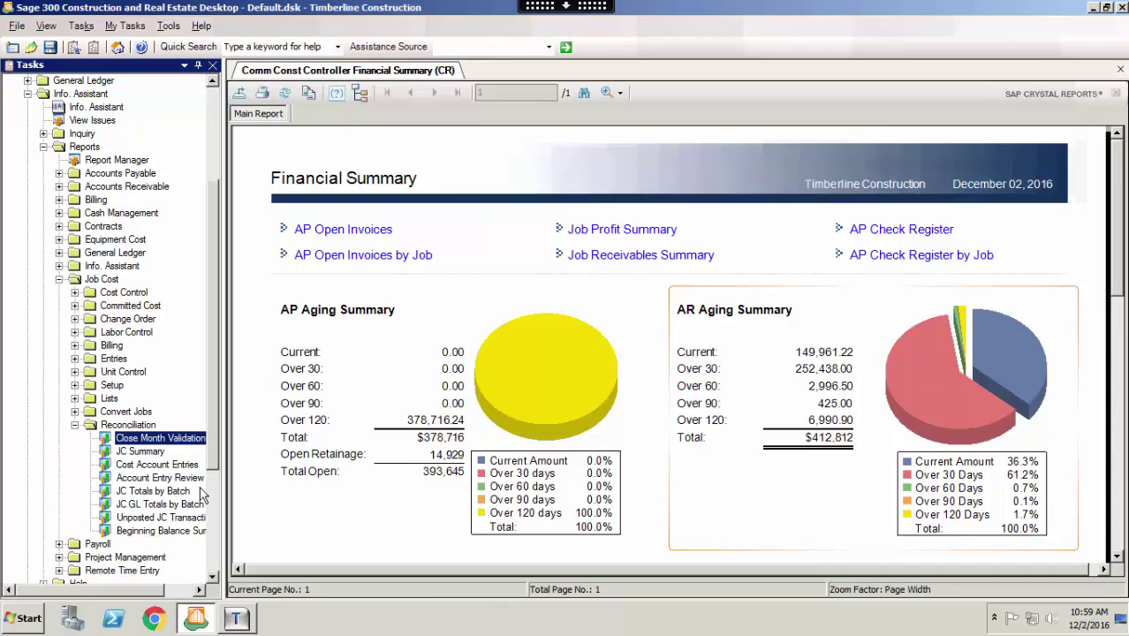
Review Payroll reconciliation reports: Burden by Debit, Deductions, Fringes and Taxes by Credit Account
left_click(60, 279)
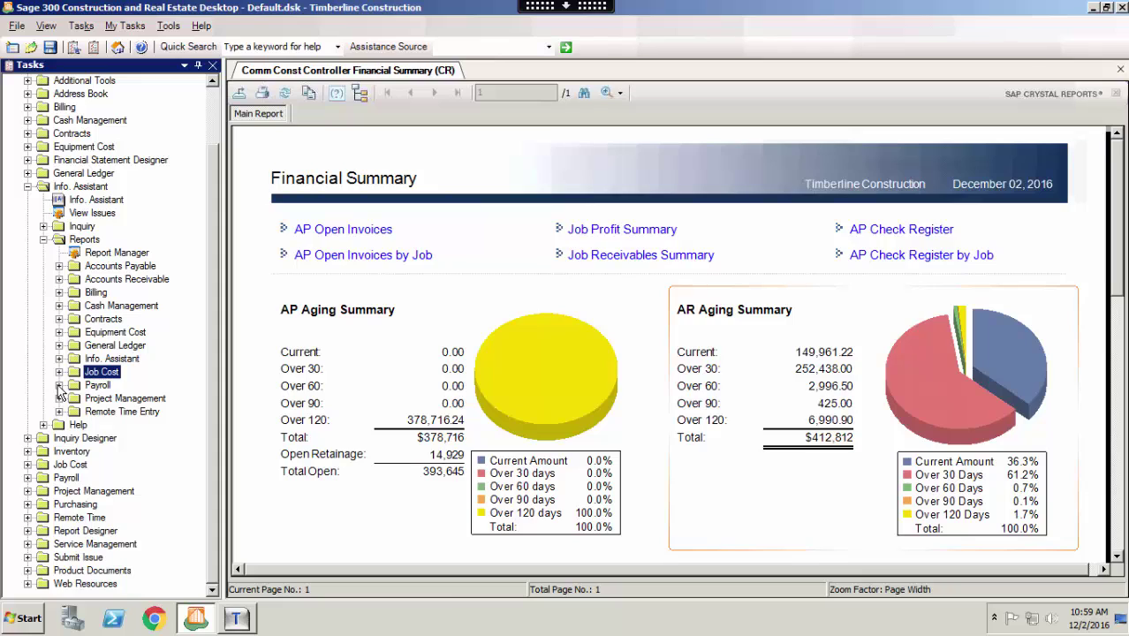
left_click(59, 385)
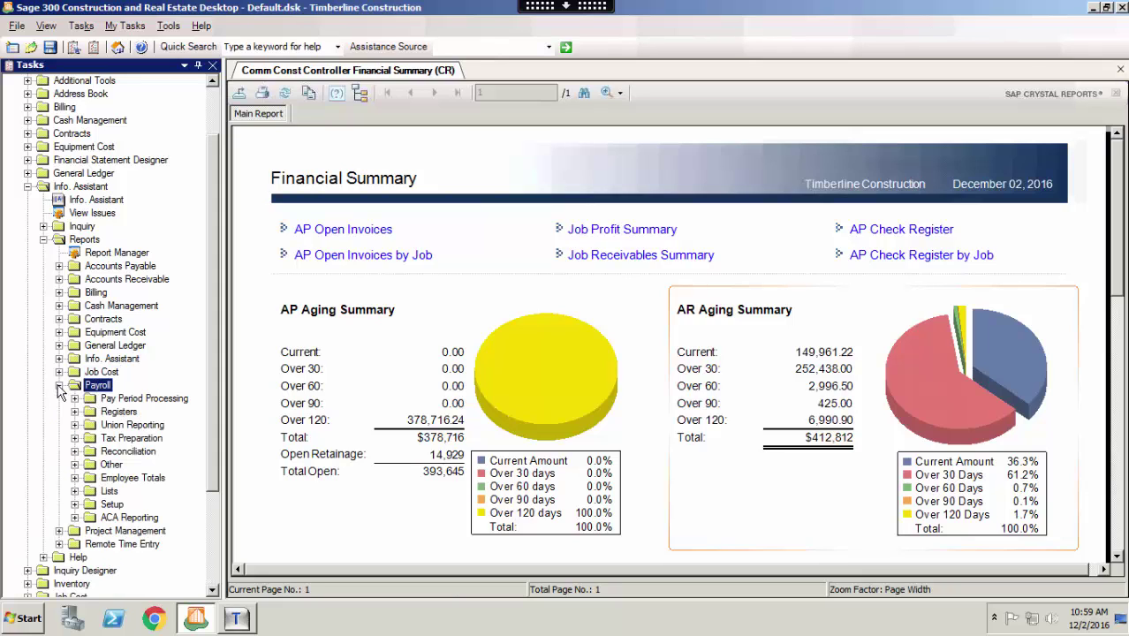
left_click(75, 451)
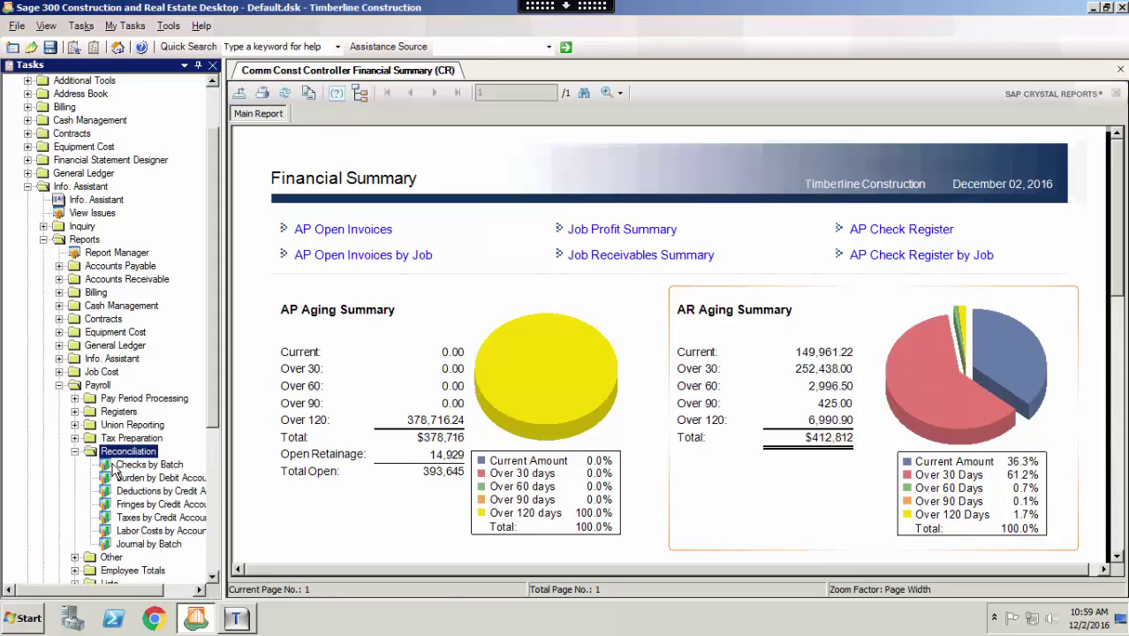
left_click(199, 589)
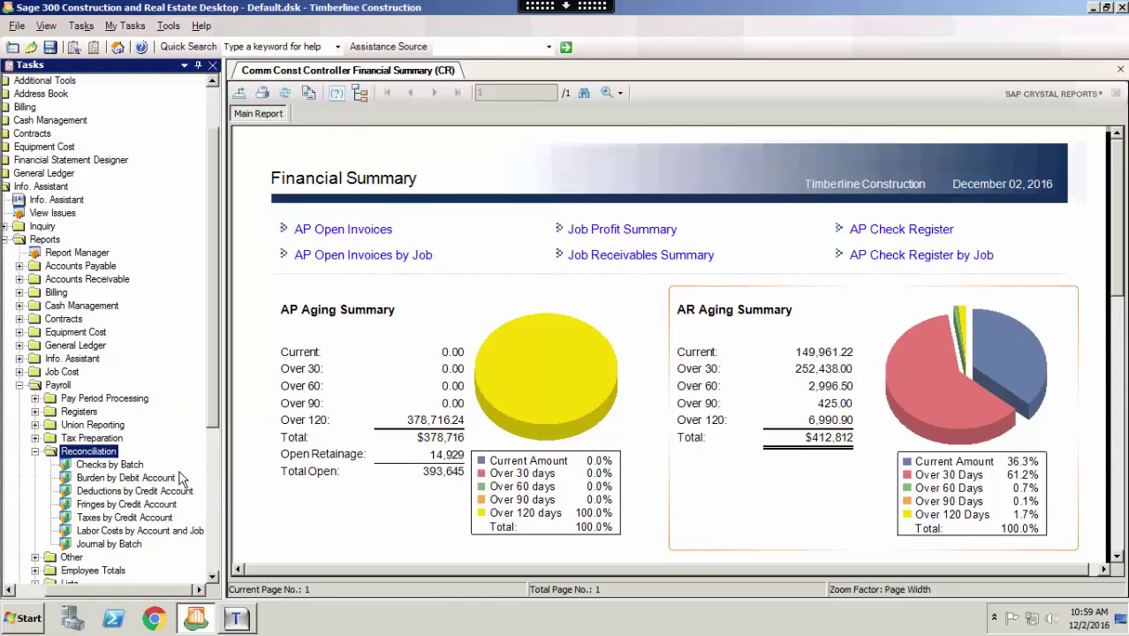
left_click(128, 478)
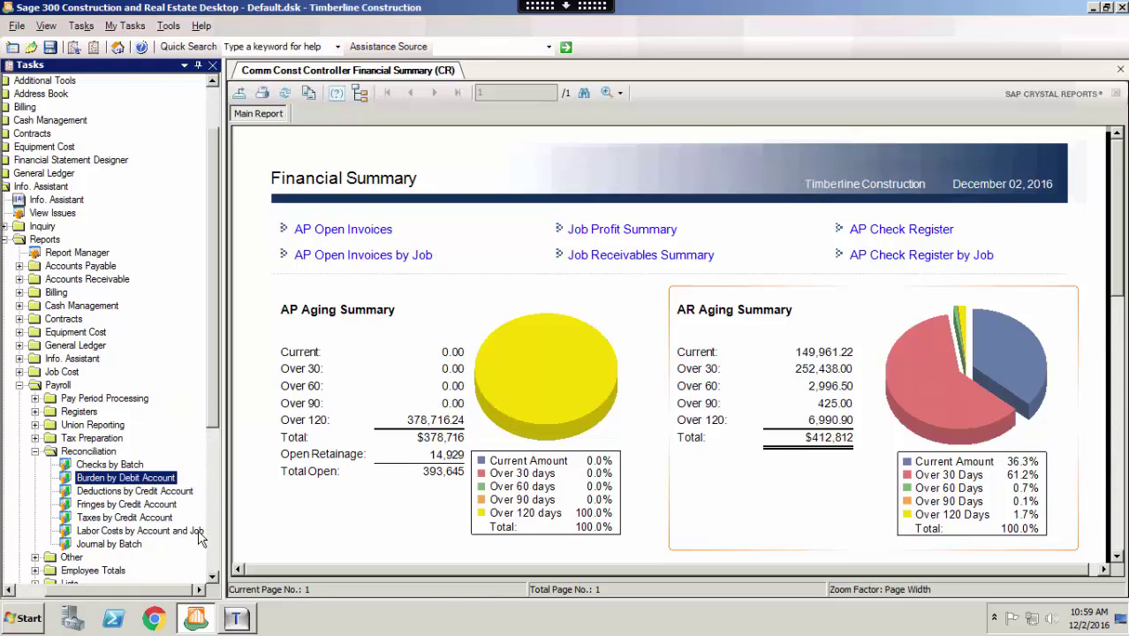
left_click(177, 492)
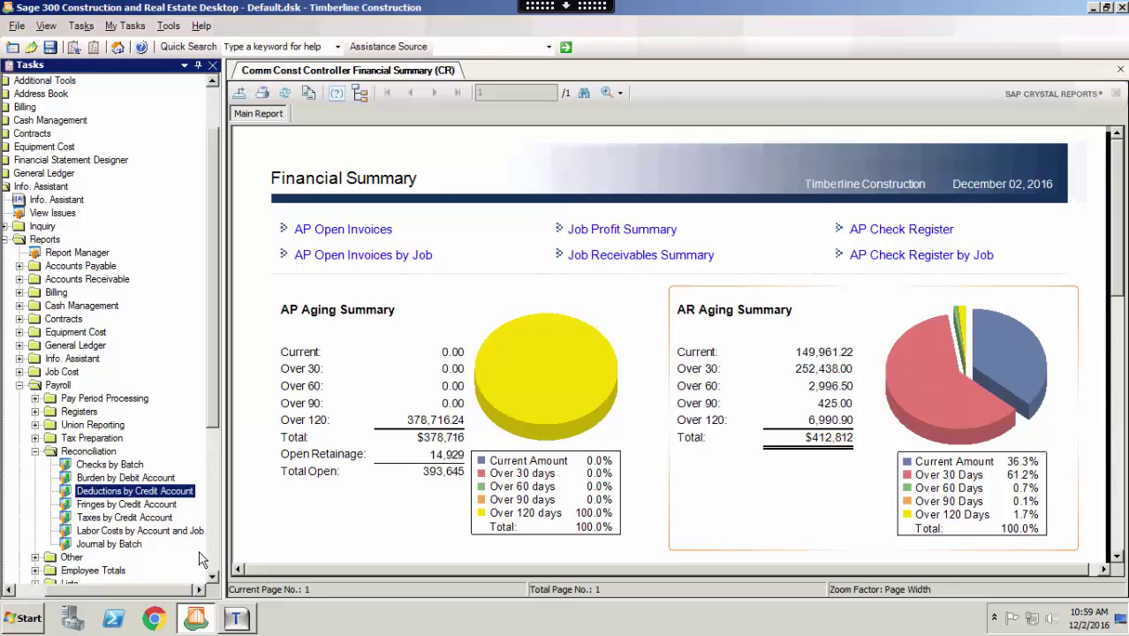
left_click(163, 506)
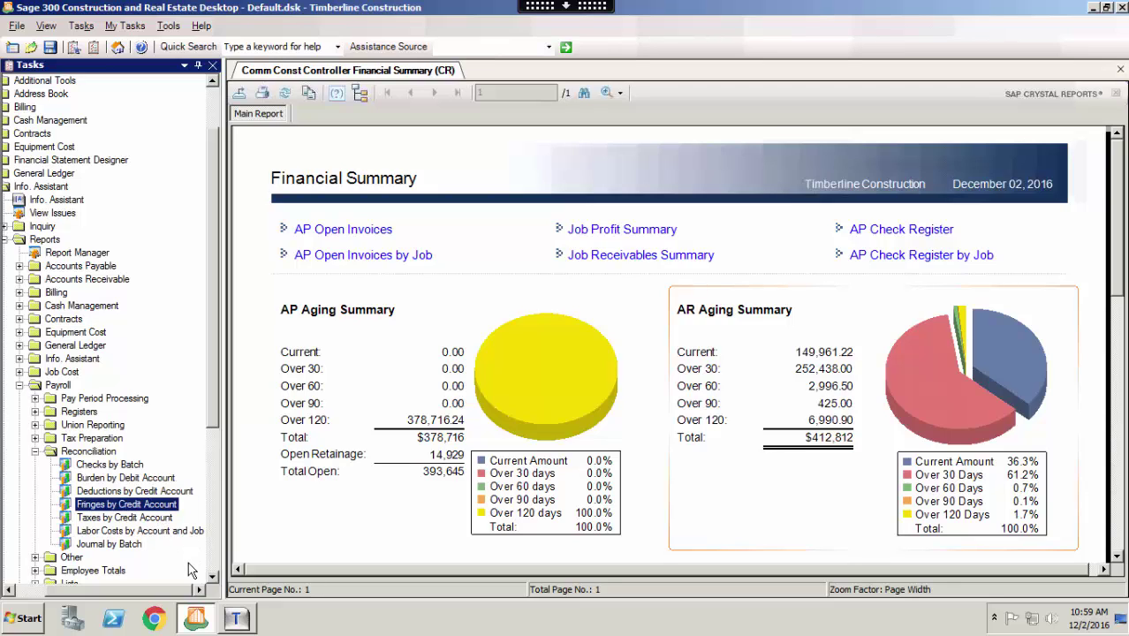
left_click(160, 517)
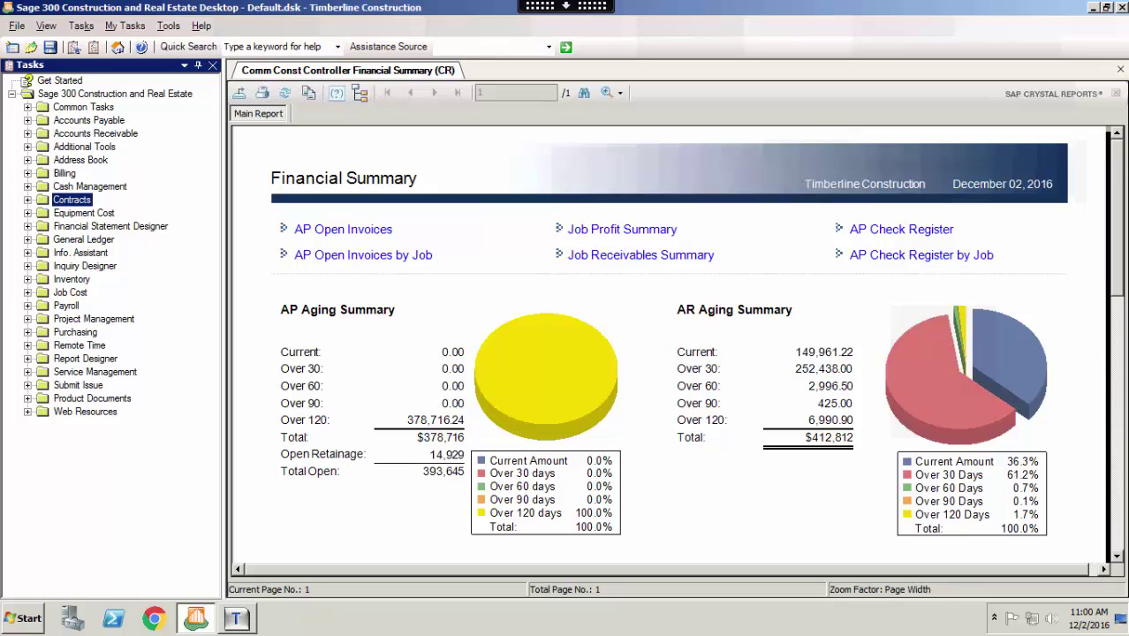
left_click(69, 292)
key("Down")
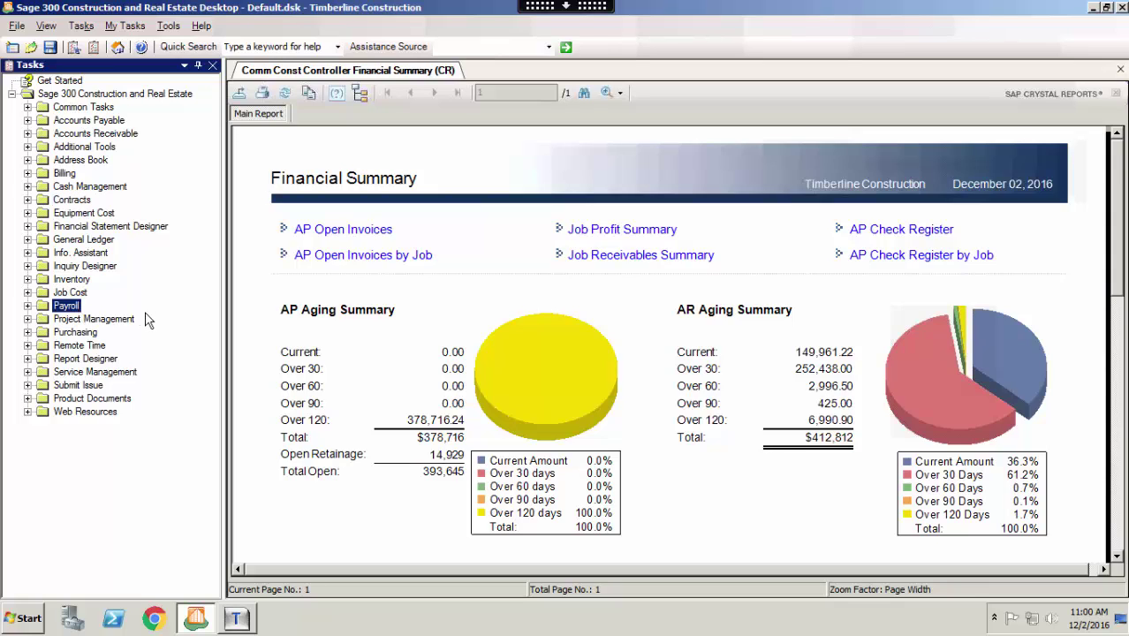
key("g")
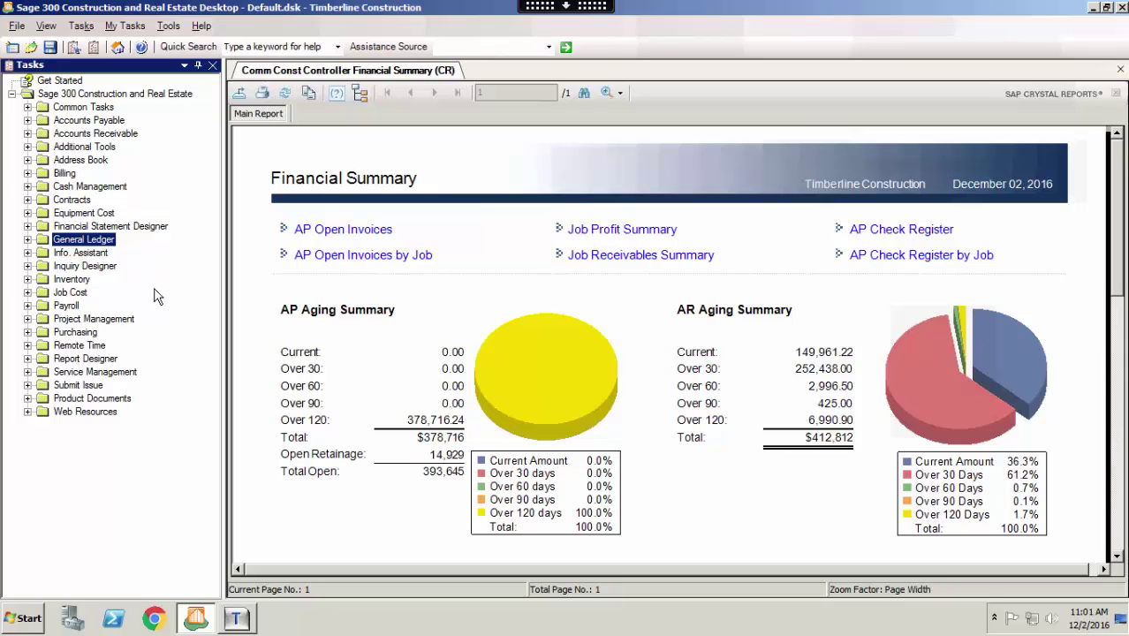
Check the Contracts tasks and locate General Ledger's Close Current Period task
left_click(27, 200)
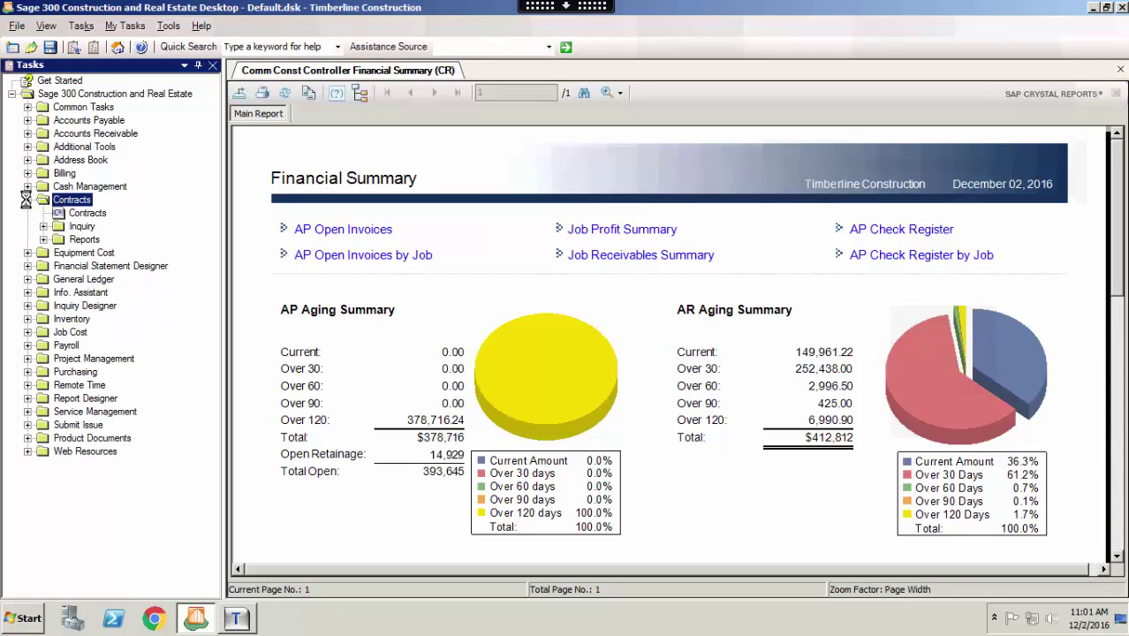
left_click(232, 74)
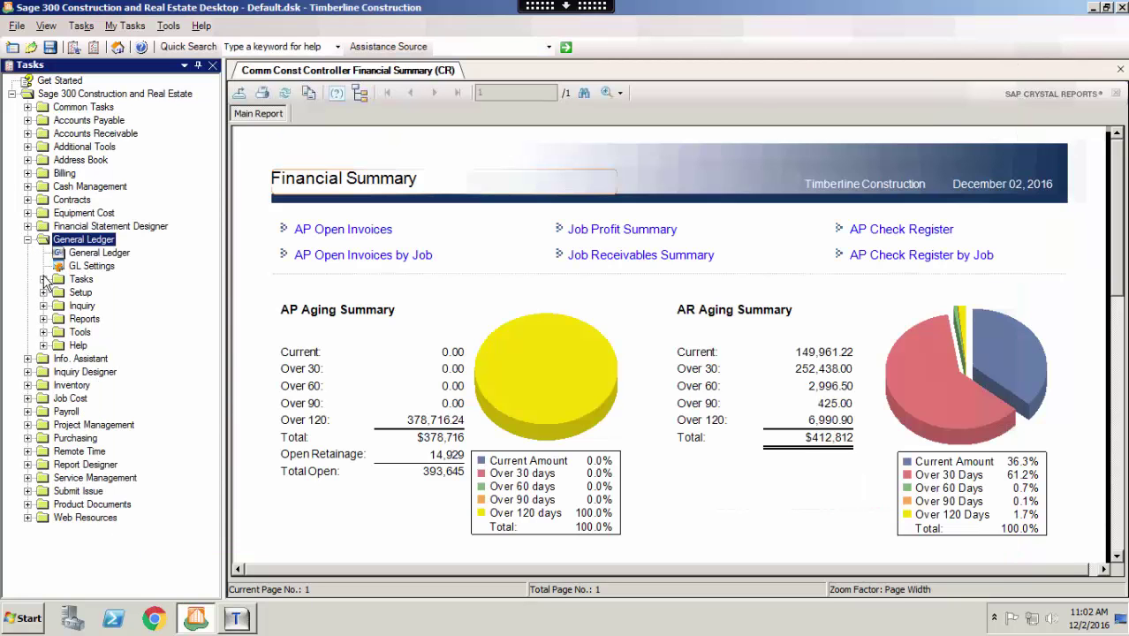
left_click(43, 280)
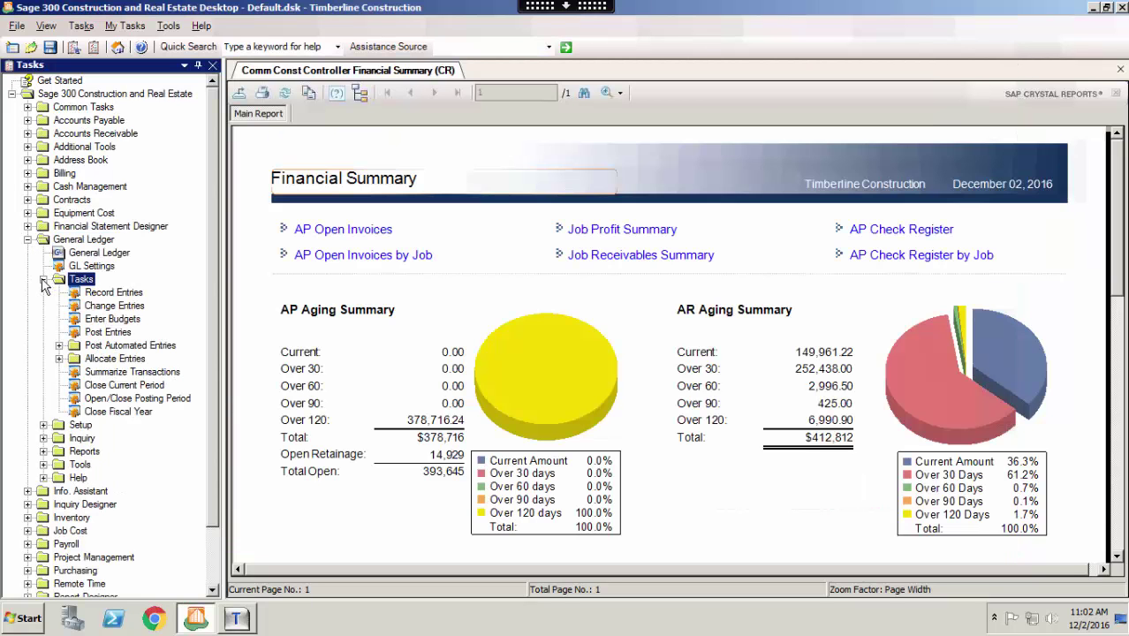
left_click(132, 385)
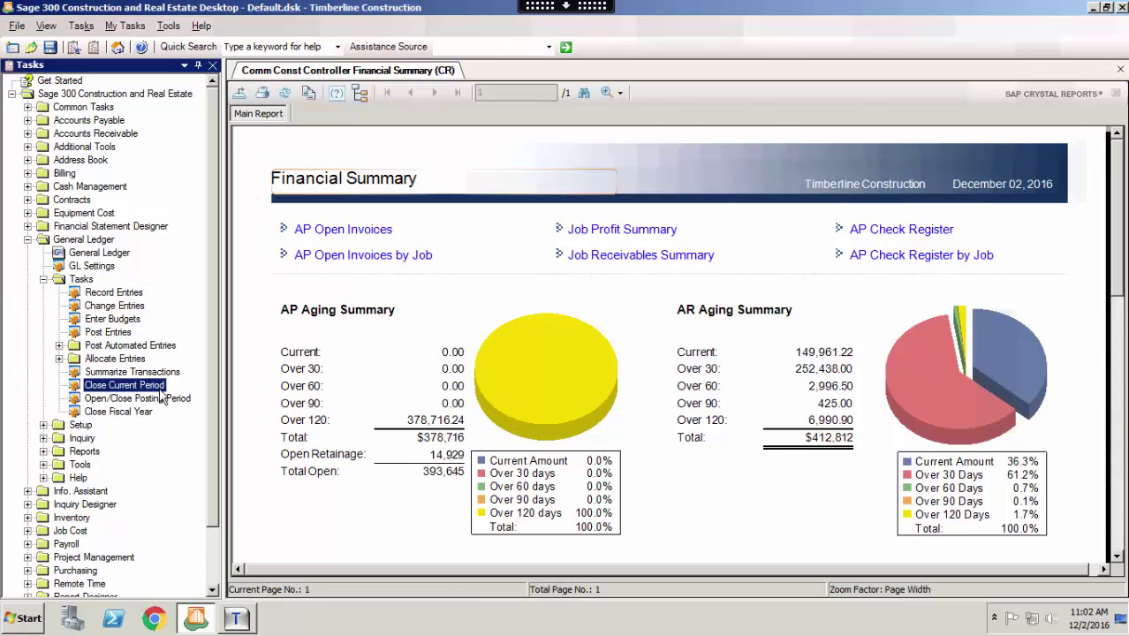
Locate the Close Month tasks under Job Cost and Payroll
left_click(70, 531)
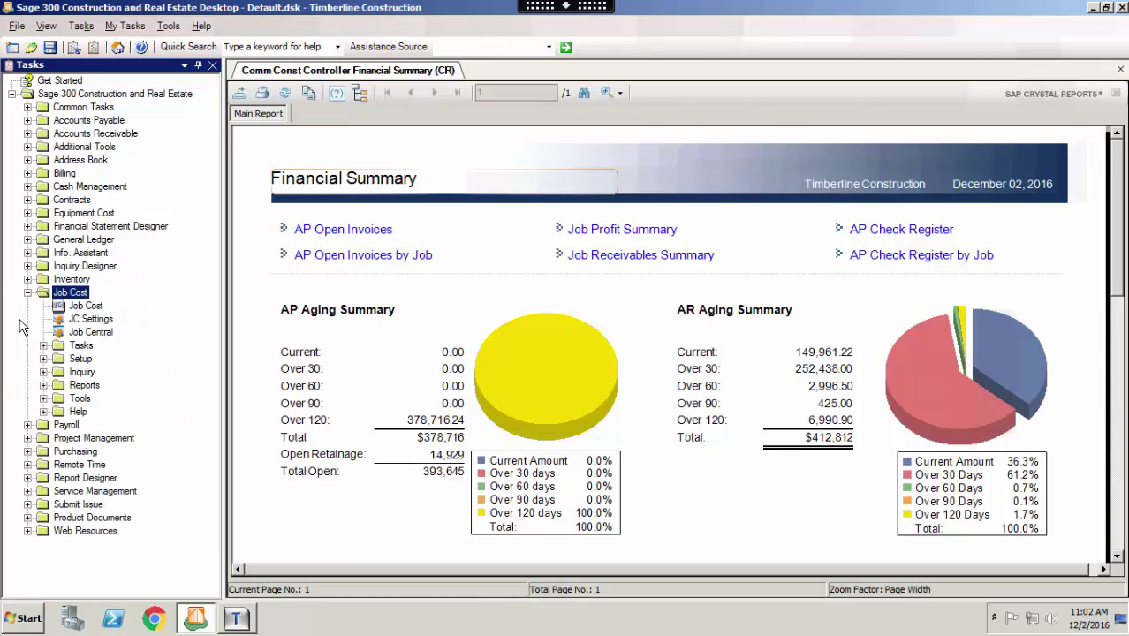
double_click(55, 346)
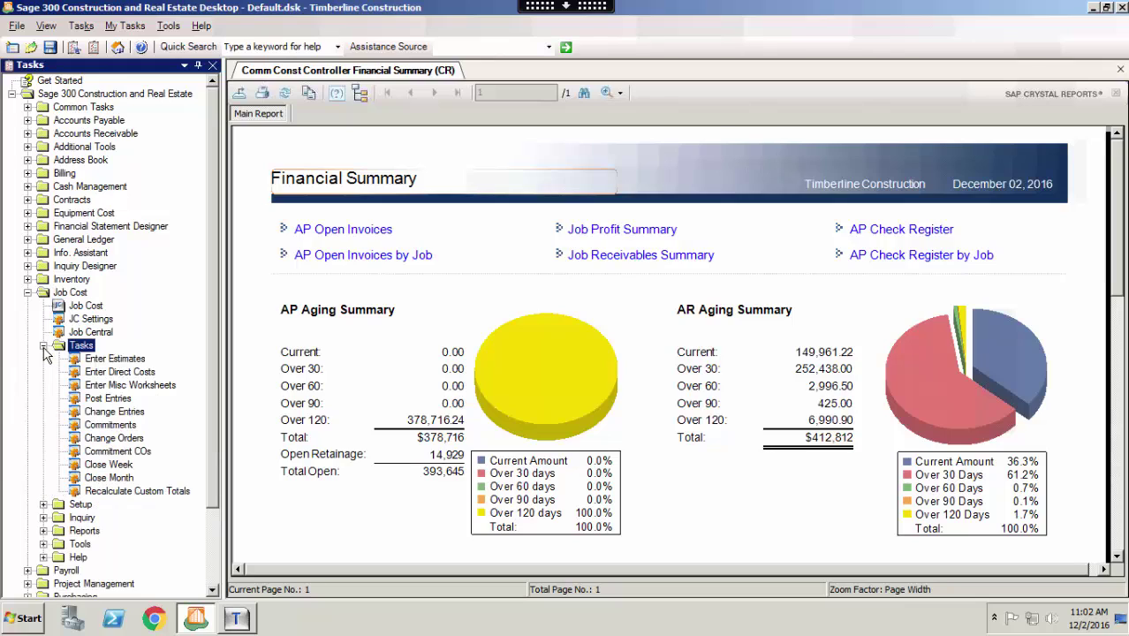
left_click(110, 478)
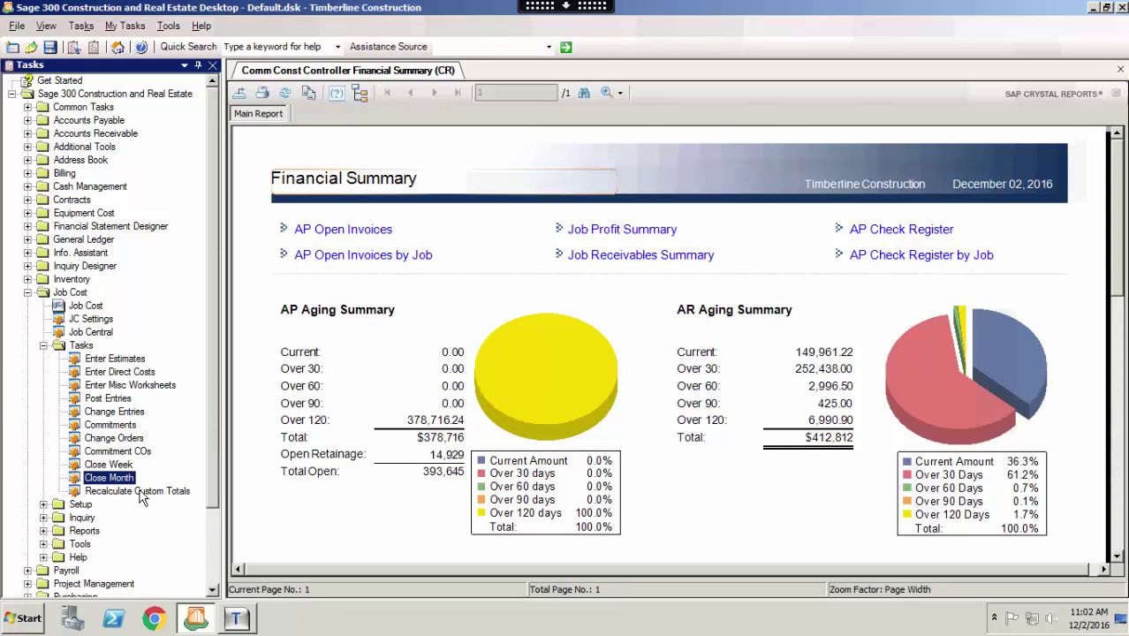
left_click(66, 571)
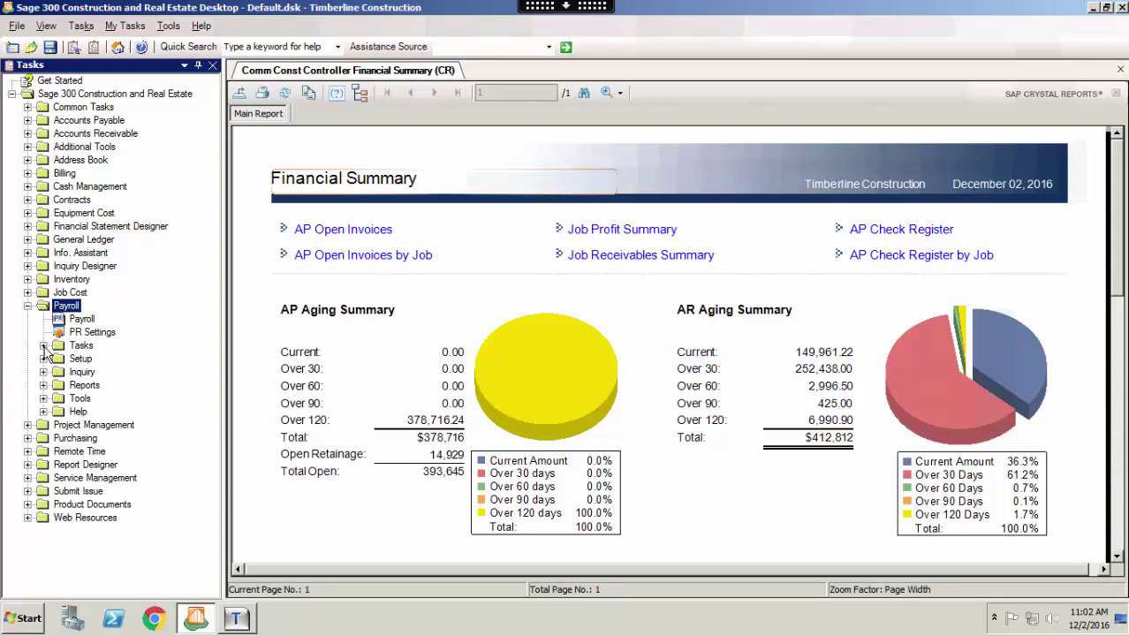
double_click(55, 345)
left_click(110, 491)
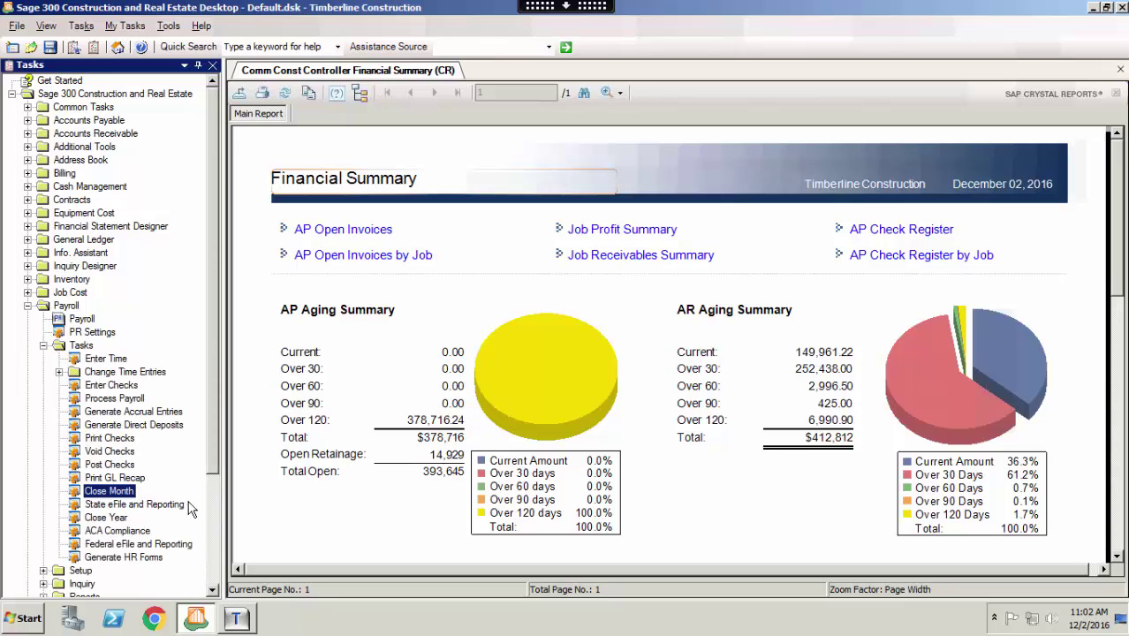